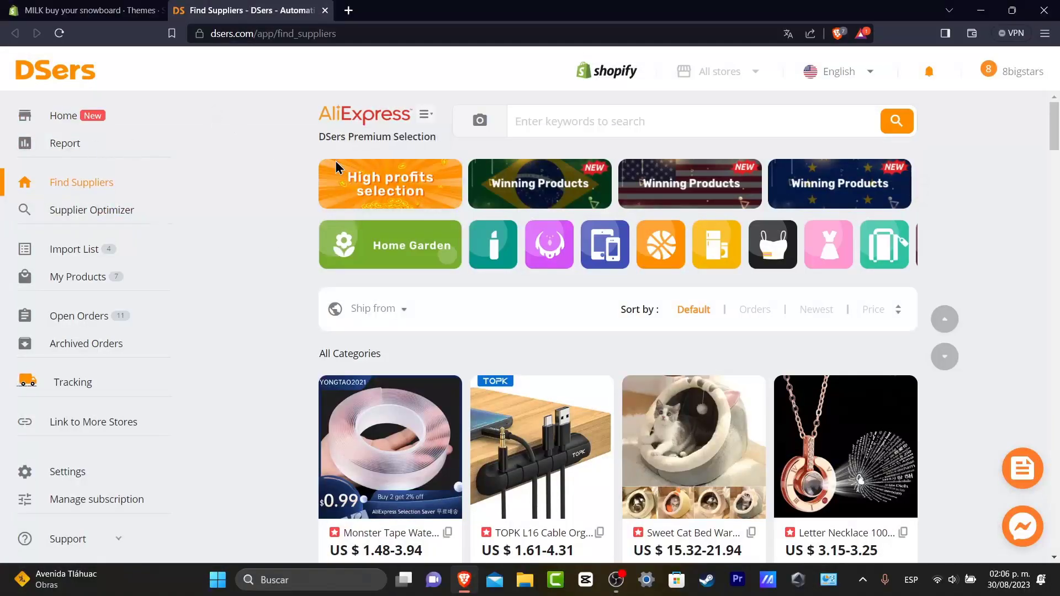
# Compare the DSers supplier catalogue with the Shopify Themes page, ending on Themes with Dawn current
pyautogui.click(82, 10)
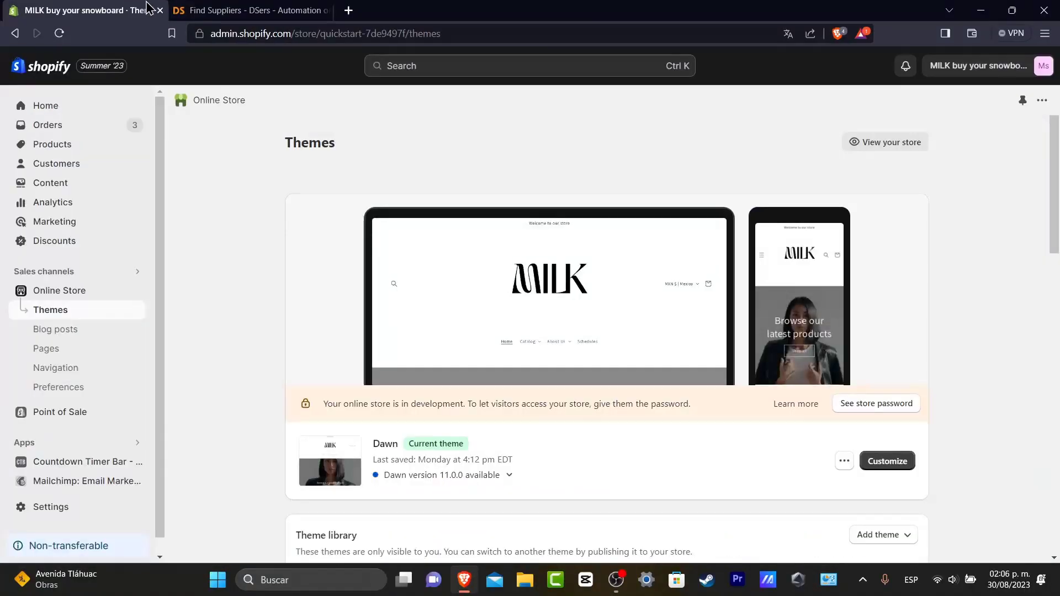
pyautogui.click(287, 10)
pyautogui.click(50, 8)
pyautogui.click(318, 9)
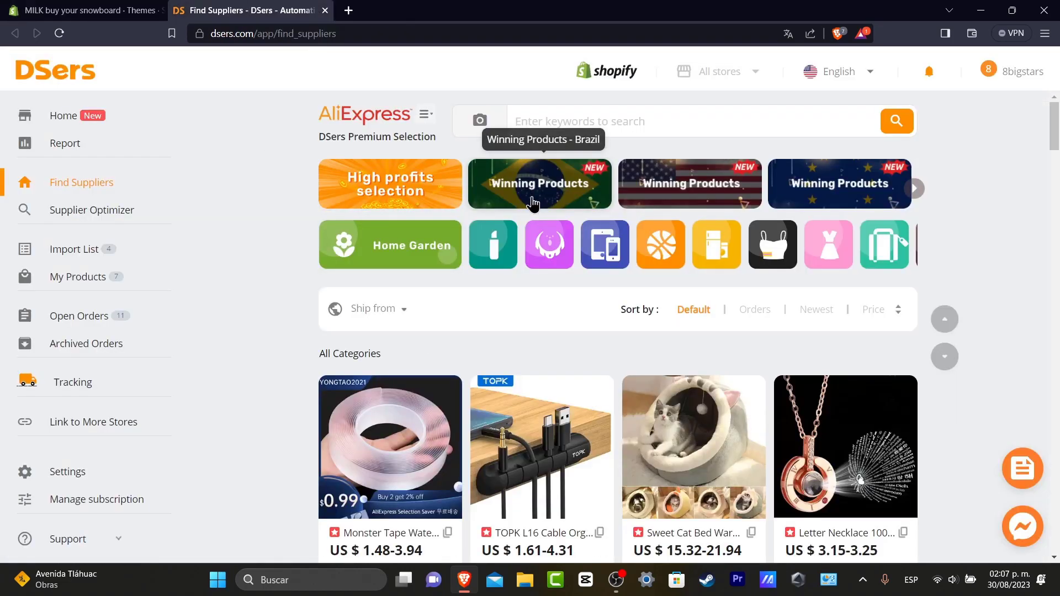
pyautogui.click(138, 10)
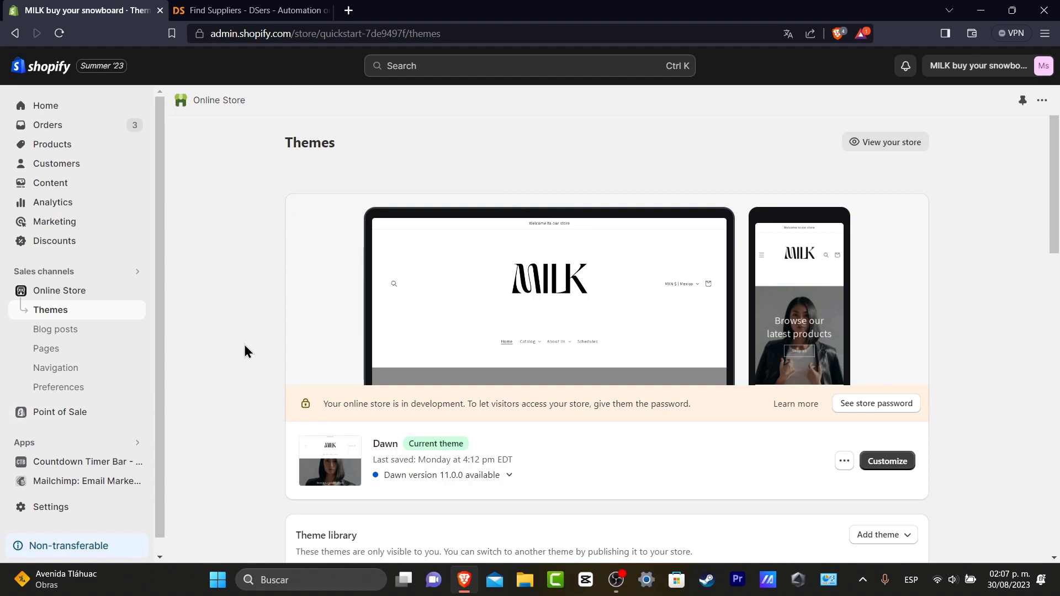
# Search the Shopify App Store for 'dsers' and open the DSers-AliExpress Dropshipping app page
pyautogui.click(63, 443)
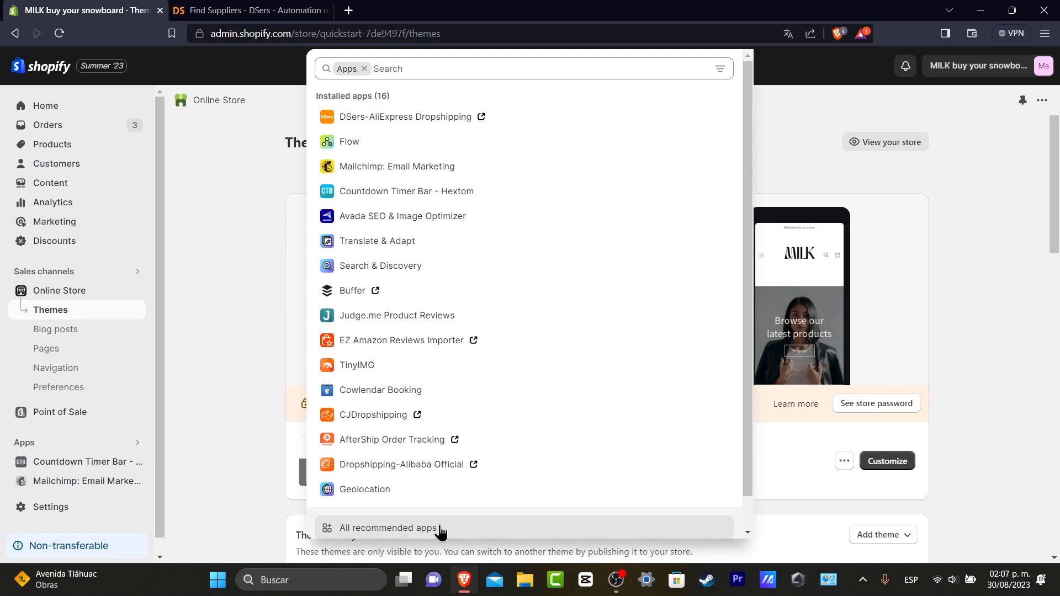
pyautogui.click(360, 535)
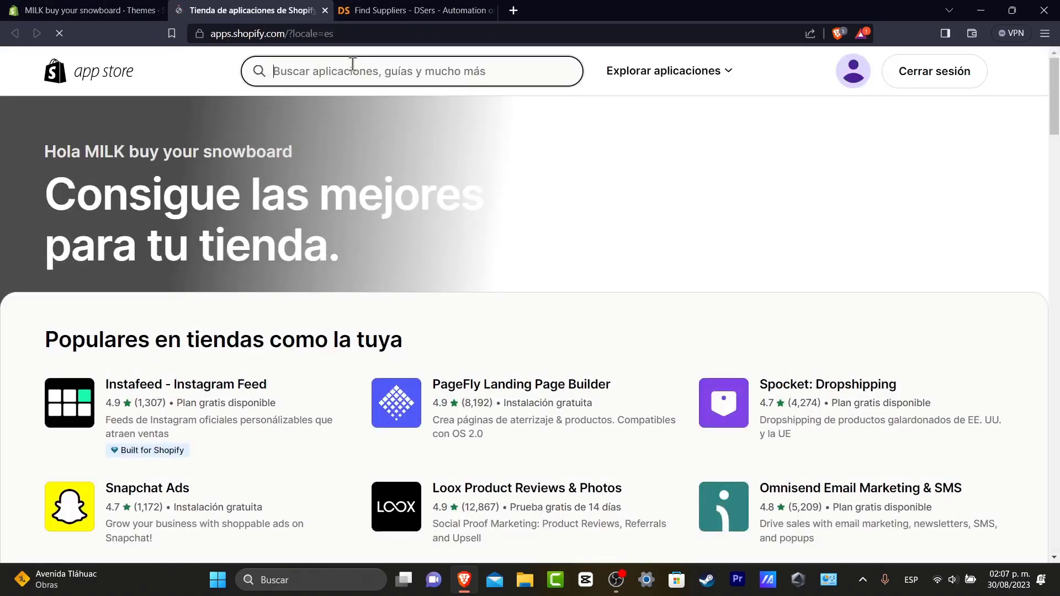
pyautogui.click(353, 63)
pyautogui.write('dsers')
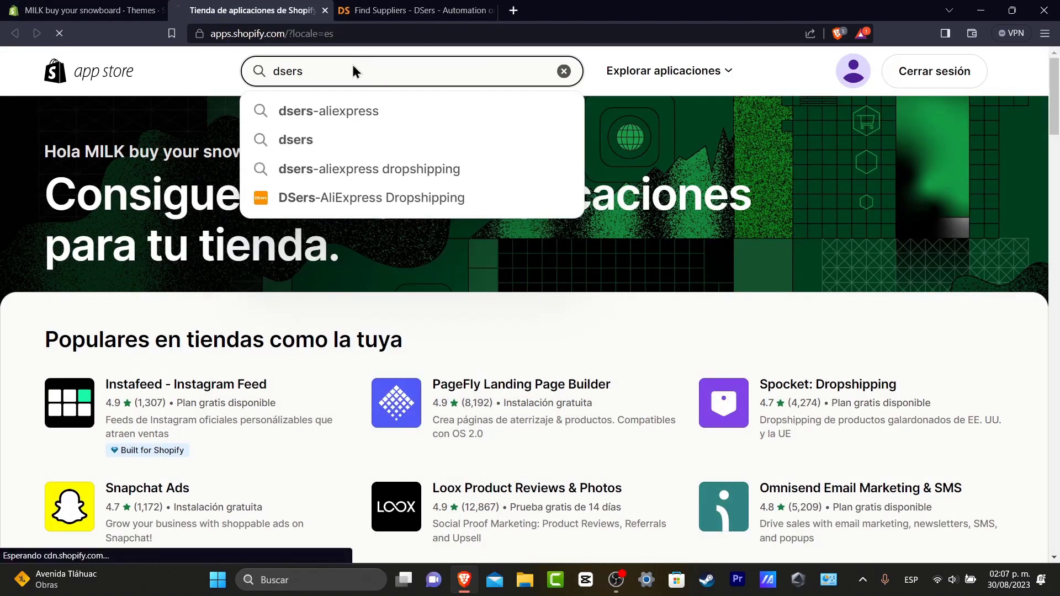
pyautogui.press('Return')
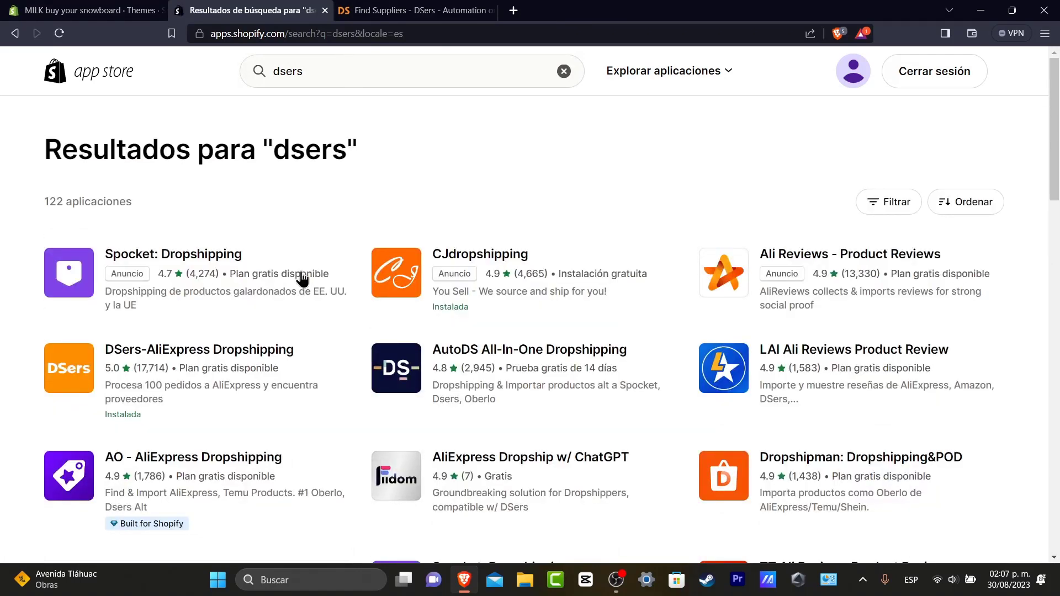
pyautogui.click(254, 355)
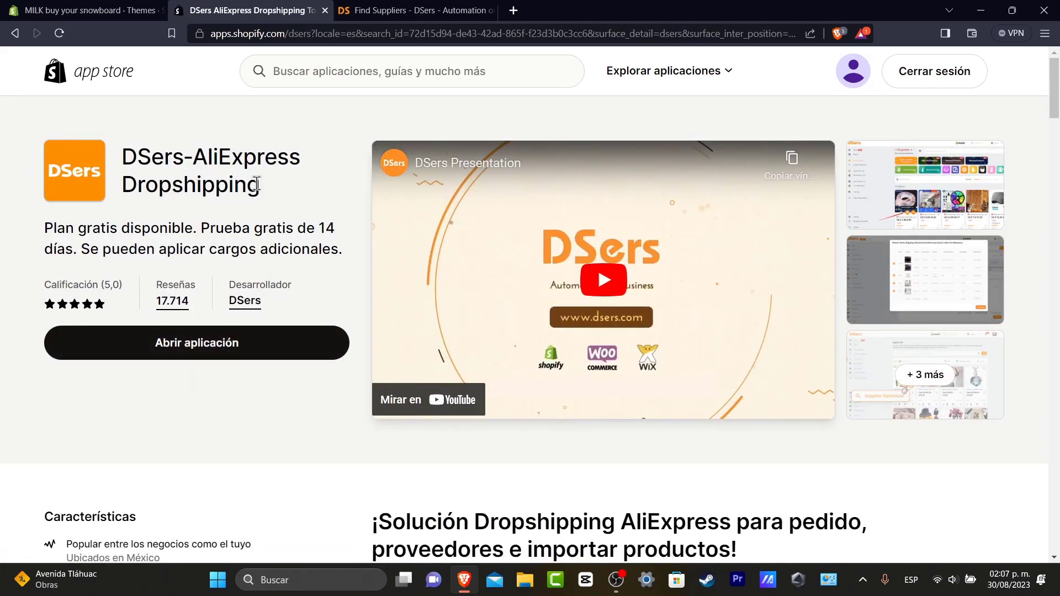
# Dismiss Picked for you and launch DSers-AliExpress Dropshipping from Shopify's installed apps
pyautogui.click(59, 9)
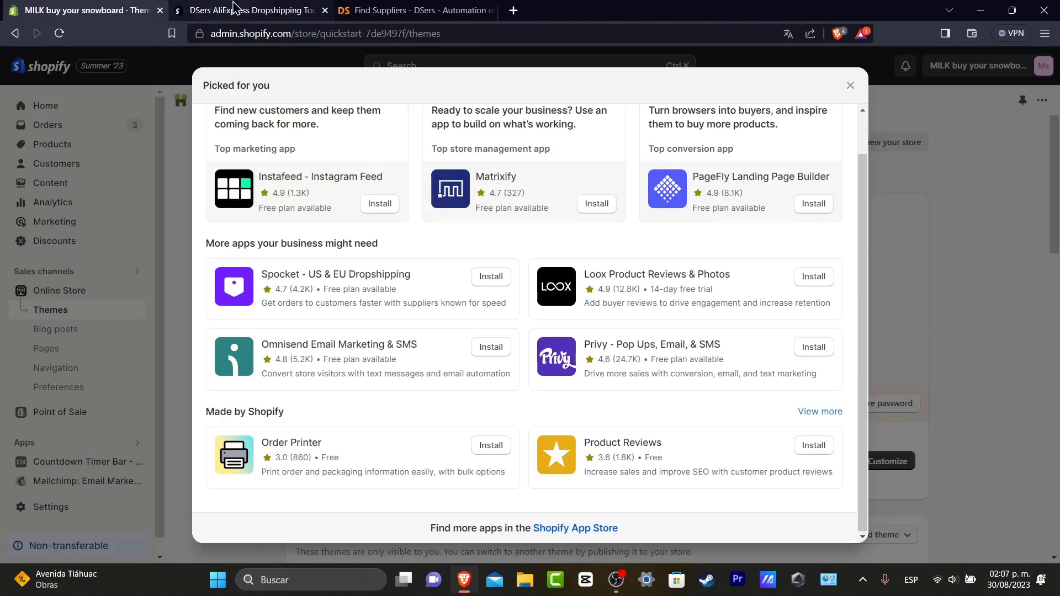
pyautogui.click(158, 456)
pyautogui.click(122, 448)
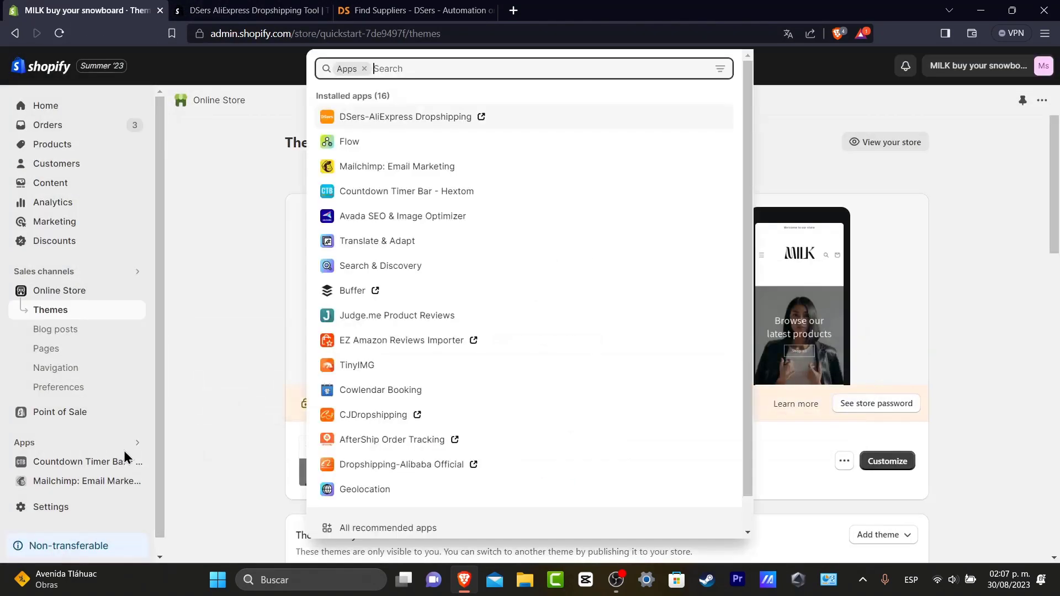
pyautogui.click(418, 128)
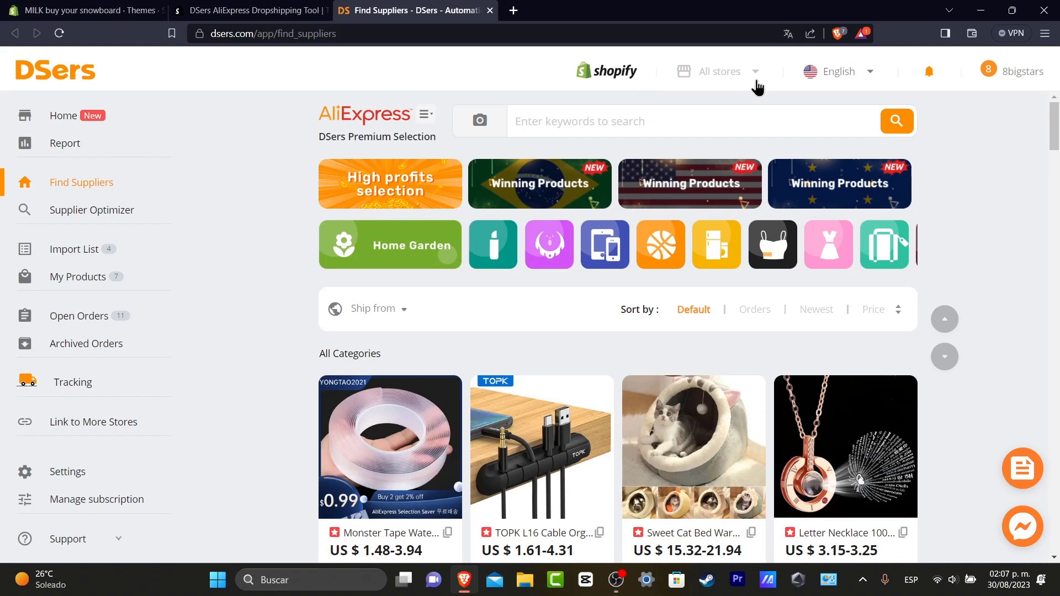
# Let the Find Suppliers catalogue load and collapse the Automatic Inventory Update promo popup
pyautogui.scroll(-7, 1037, 186)
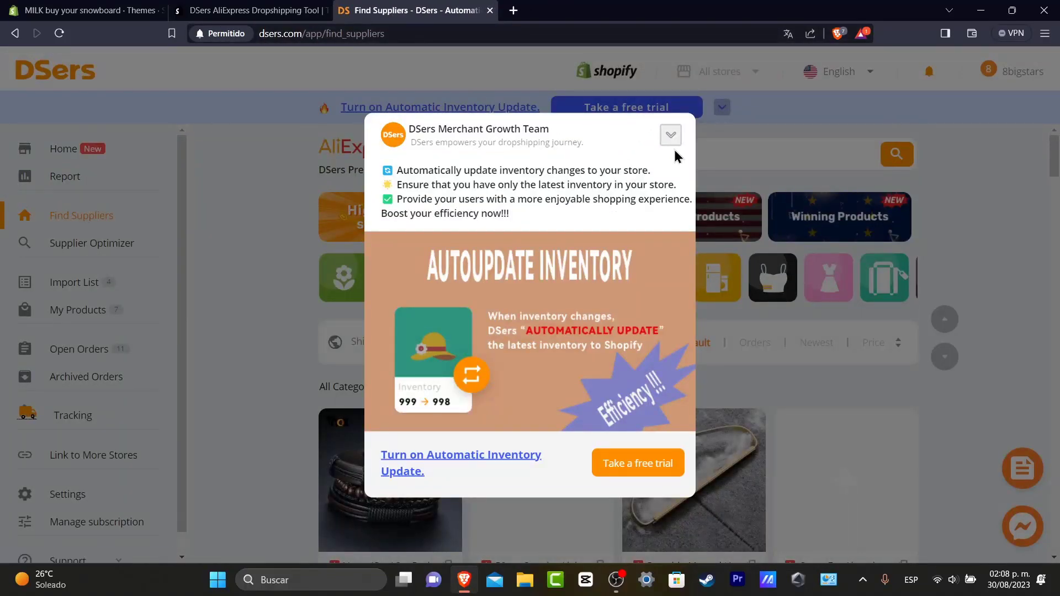
pyautogui.click(671, 135)
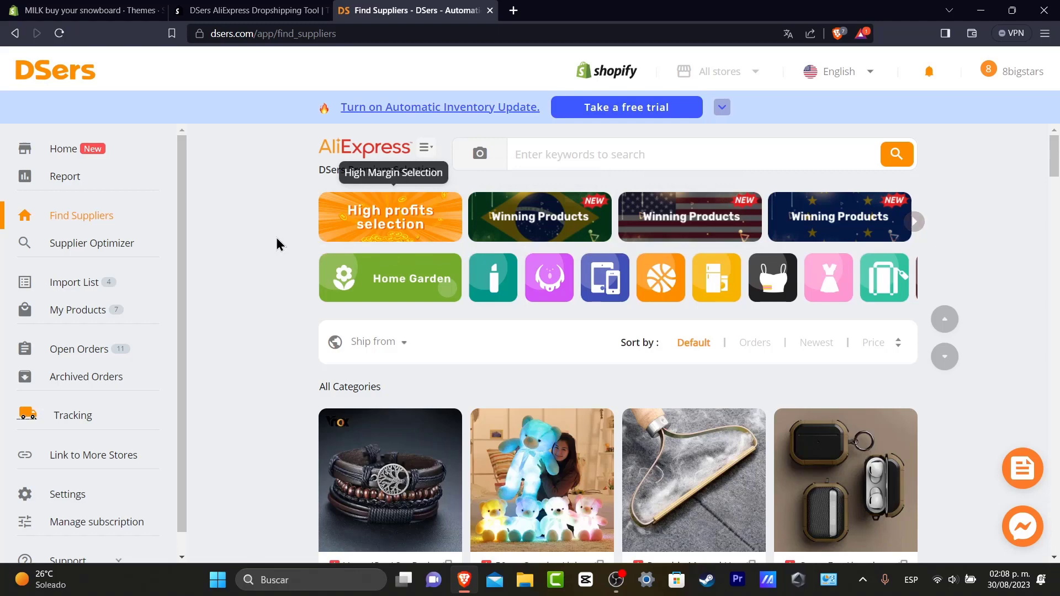
# Check the Import List, then review My Products with the KZ EDX PRO earphones beside the snowboards
pyautogui.click(81, 293)
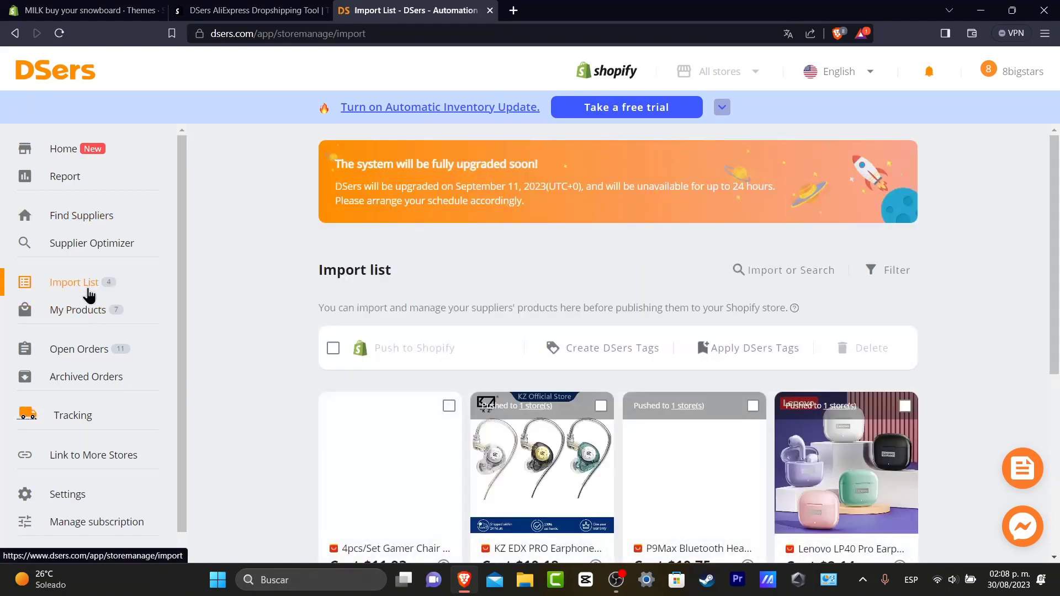
pyautogui.click(79, 309)
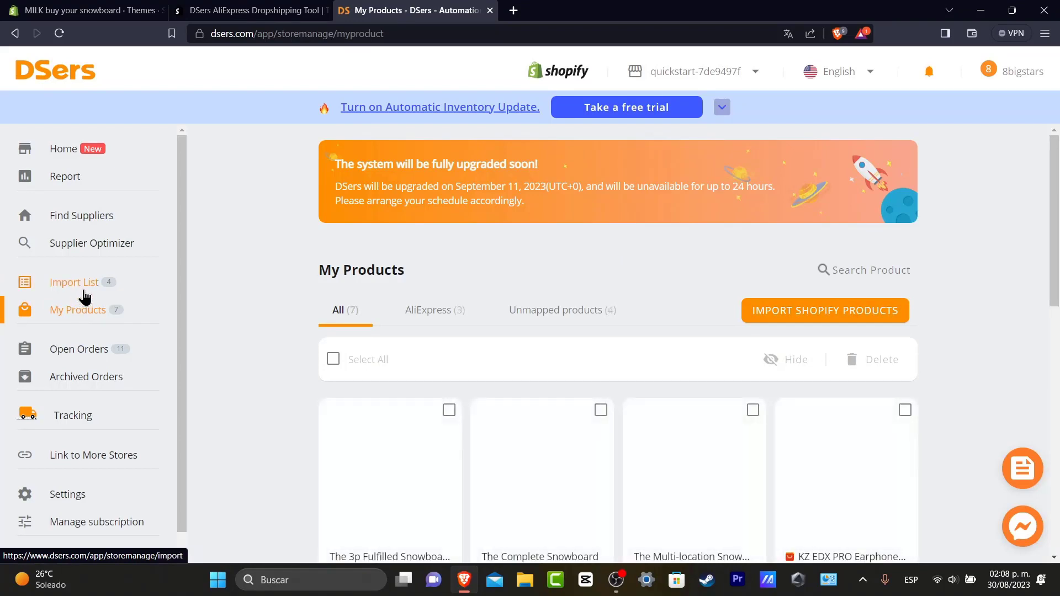
pyautogui.scroll(-3, 773, 304)
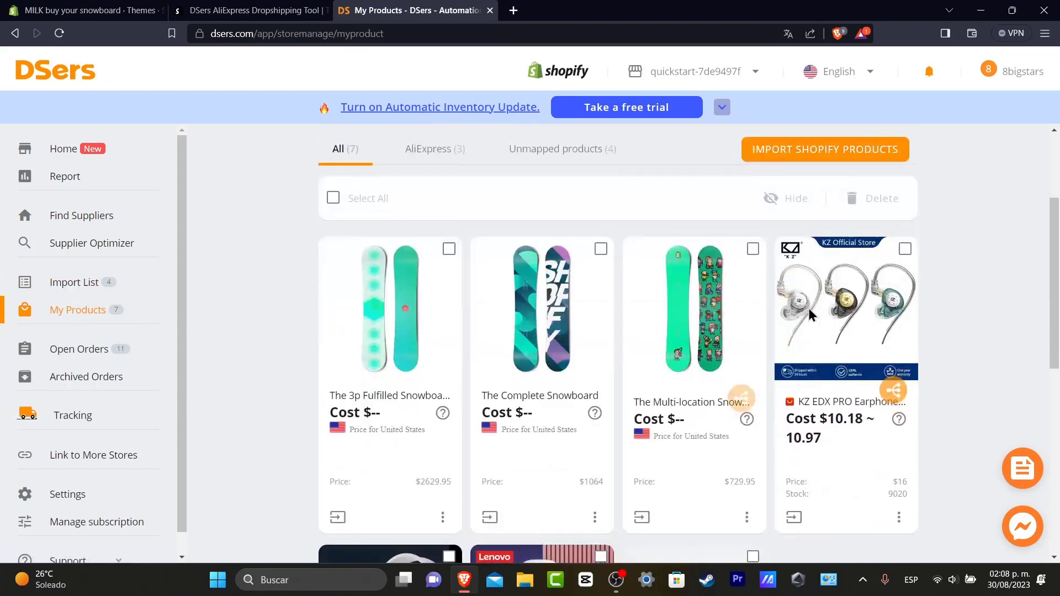
pyautogui.click(110, 6)
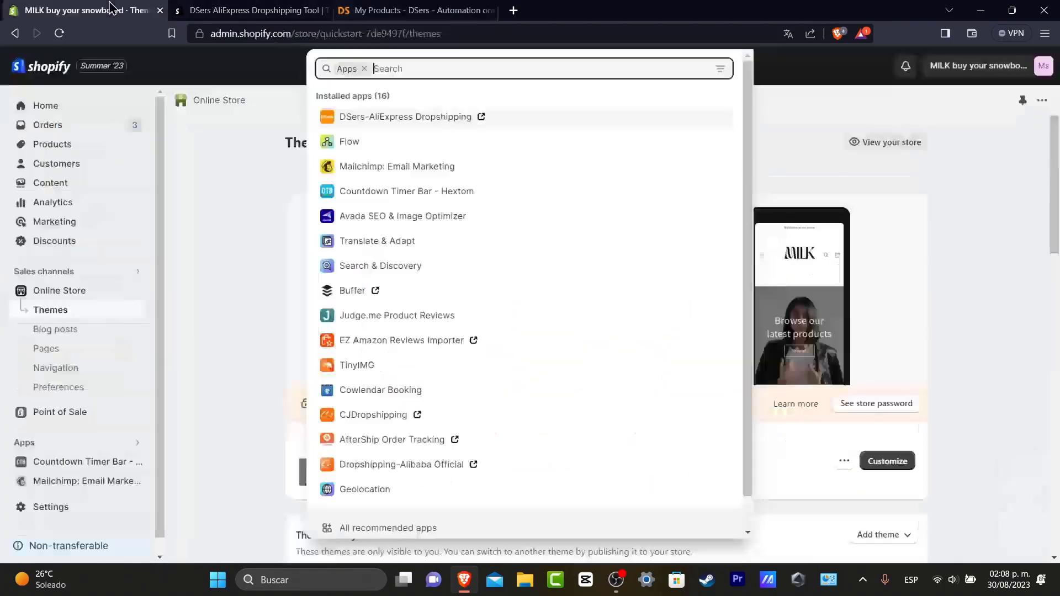
pyautogui.click(398, 9)
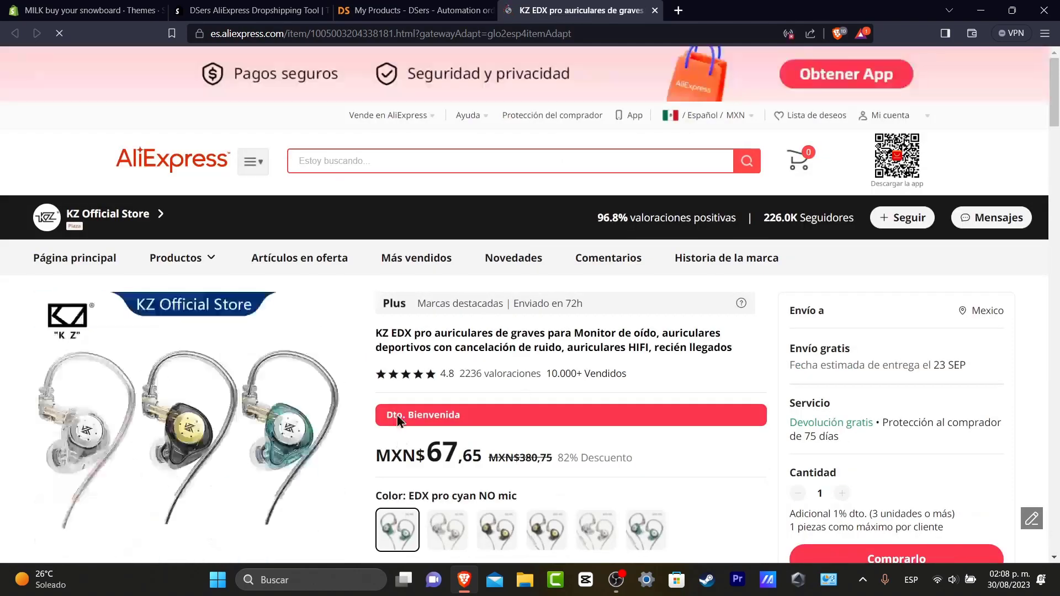
# Scroll the AliExpress KZ EDX Pro listing showing MXN$67,65, 82% off, with free shipping
pyautogui.scroll(-5, 504, 287)
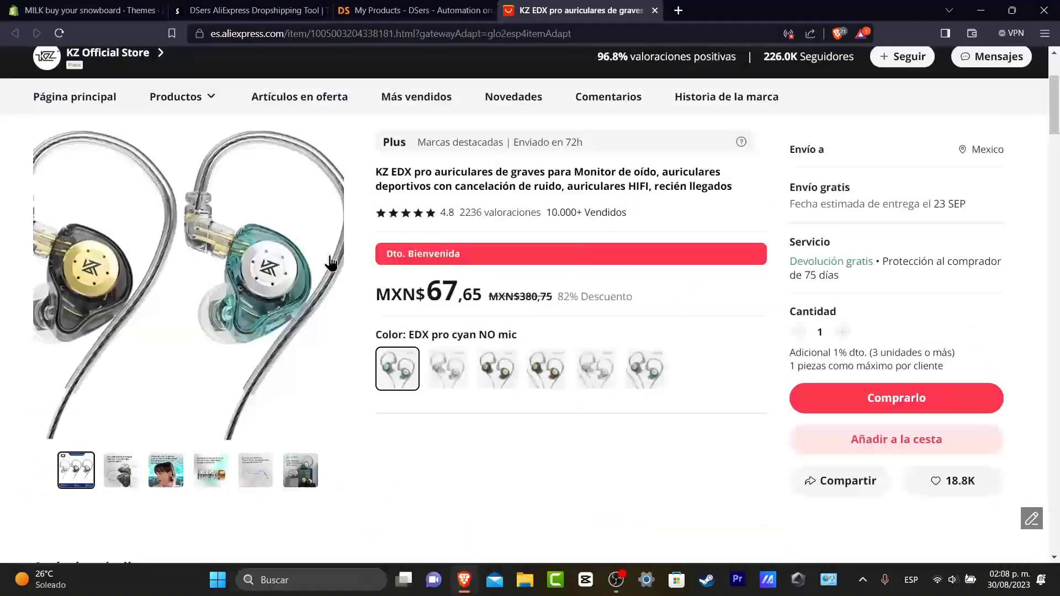
# Open the KZ EDX PRO Earphones Bass Earbuds product in Shopify and review its description and media
pyautogui.click(83, 10)
pyautogui.click(63, 146)
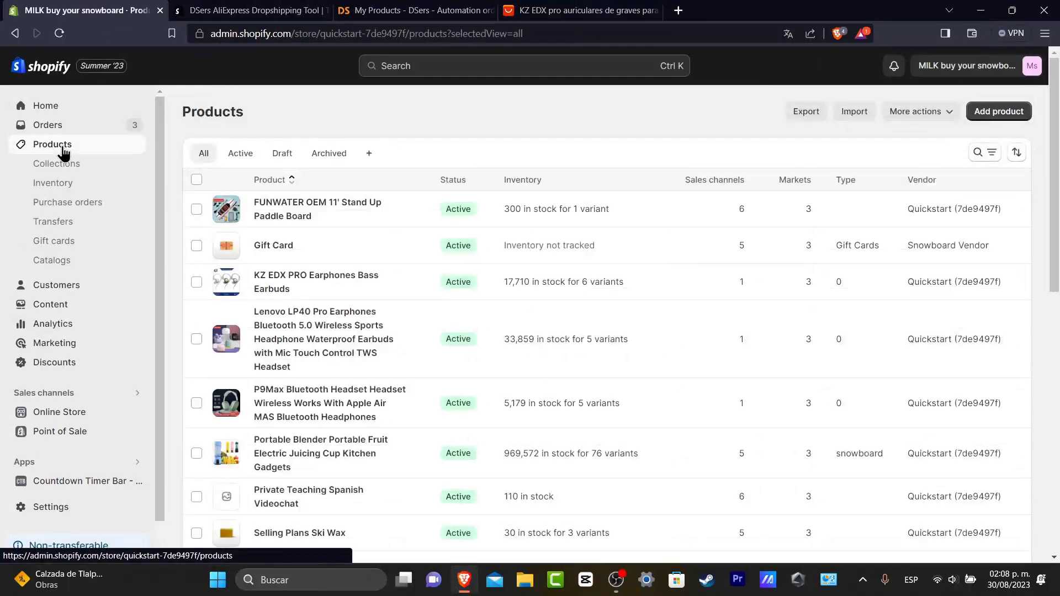
pyautogui.click(318, 288)
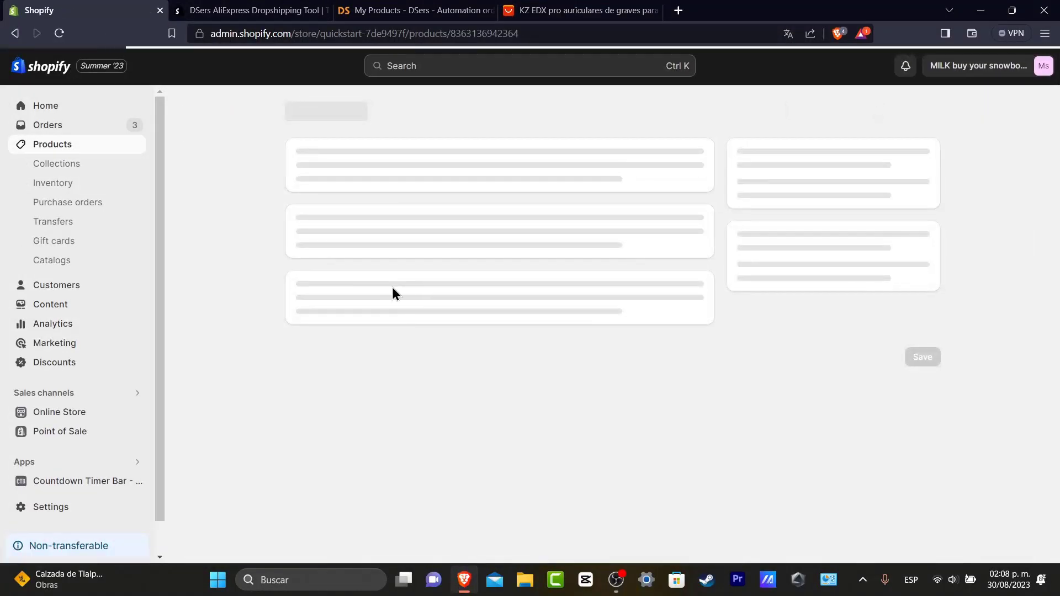
pyautogui.scroll(-9, 612, 277)
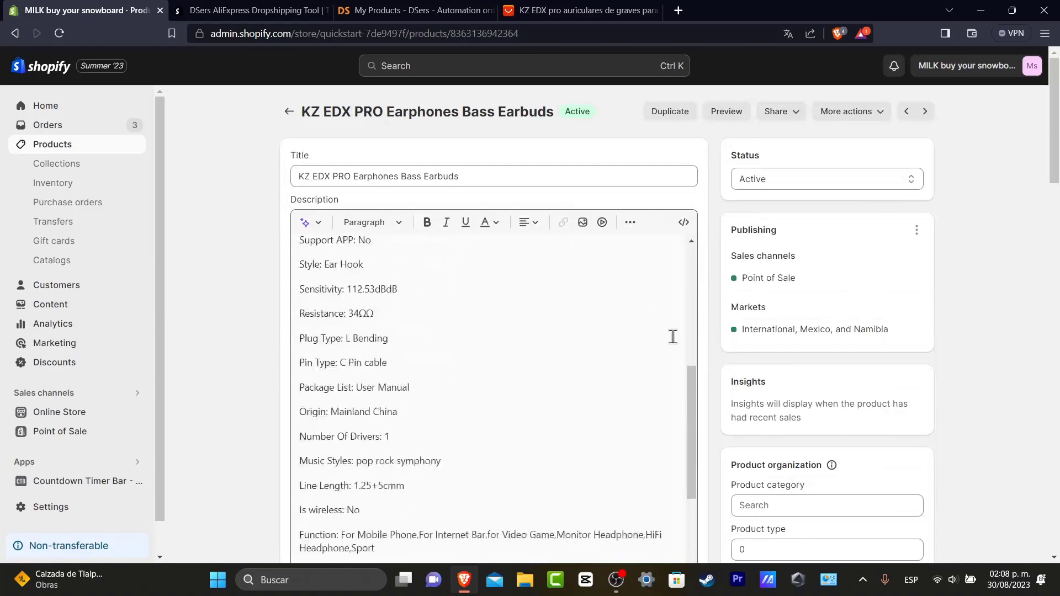
pyautogui.scroll(-15, 754, 286)
pyautogui.scroll(9, 754, 287)
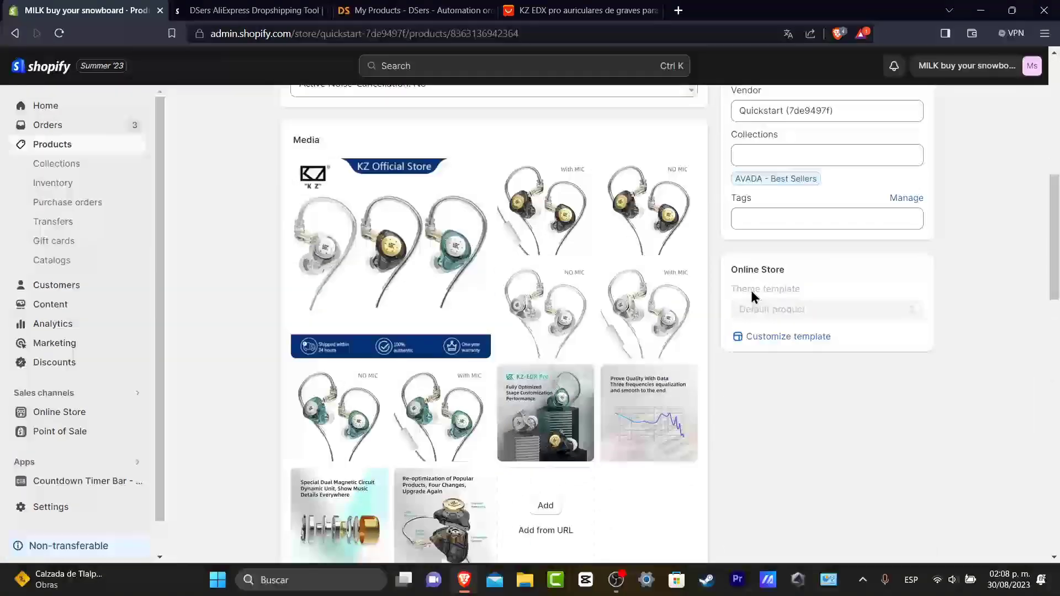
pyautogui.scroll(3, 765, 362)
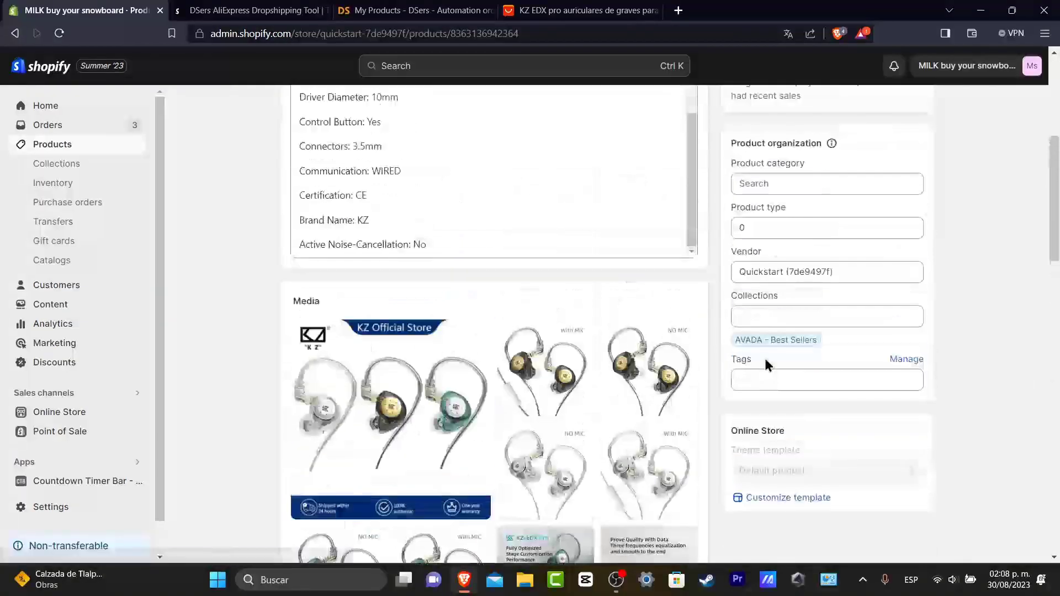
# Inspect the KZ earphones product details in DSers, highlighting the note about editing in Shopify
pyautogui.click(539, 8)
pyautogui.click(420, 10)
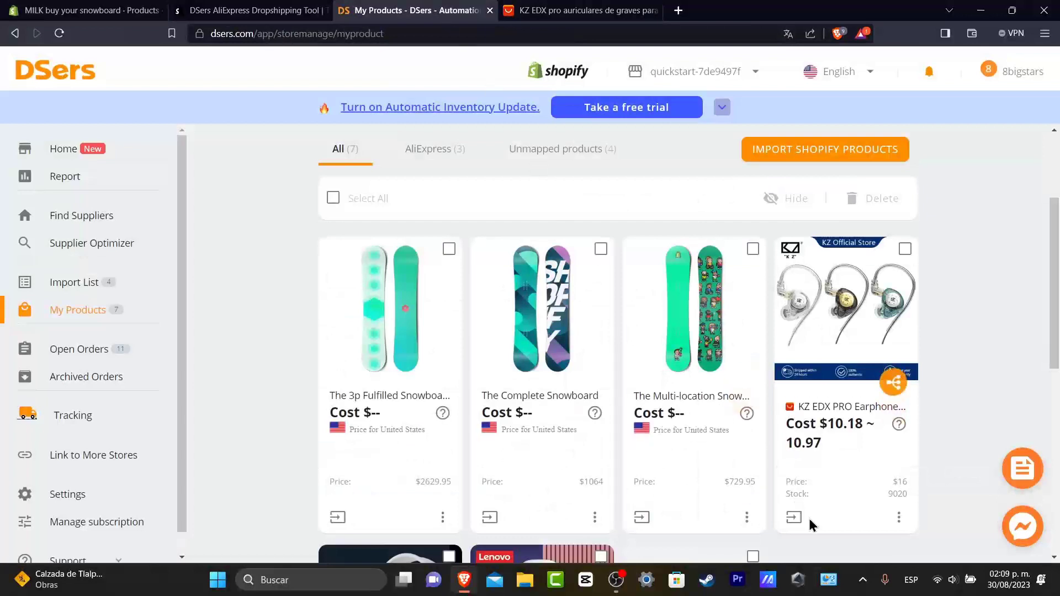
pyautogui.click(899, 517)
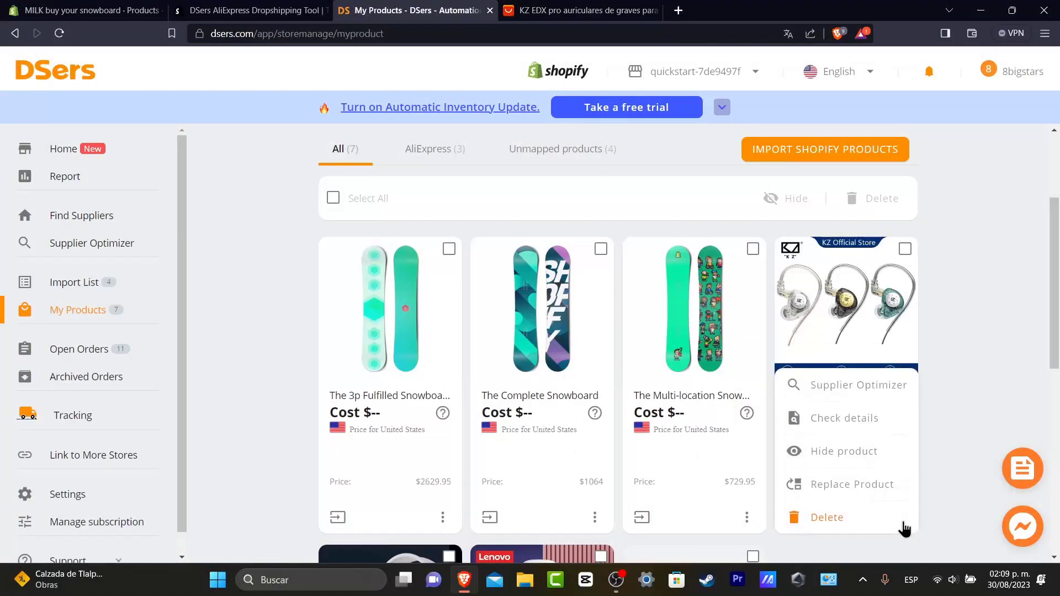
pyautogui.click(845, 419)
pyautogui.moveTo(821, 509); pyautogui.dragTo(874, 508)
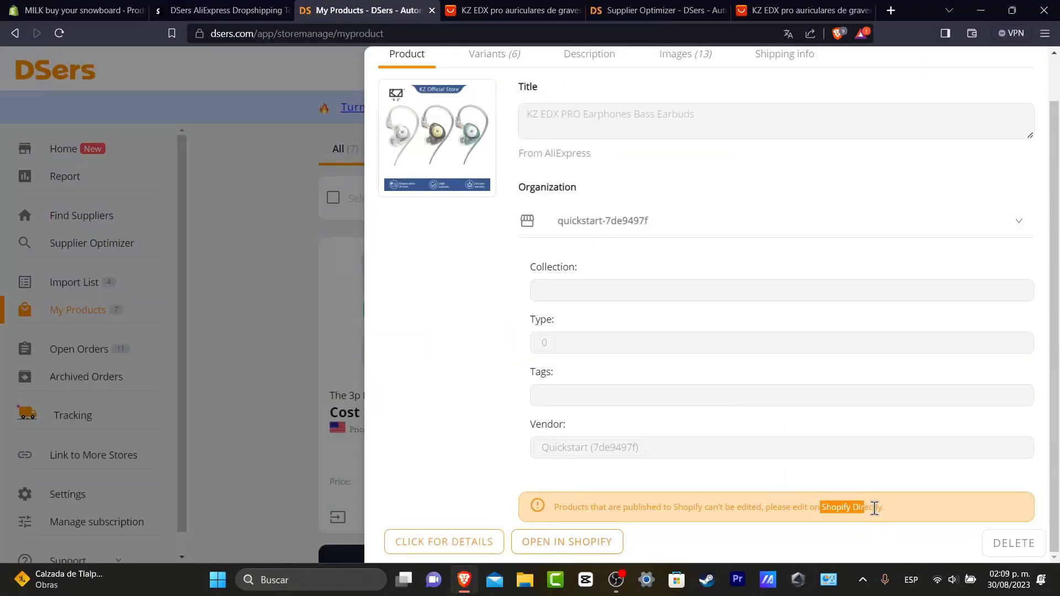
pyautogui.click(307, 360)
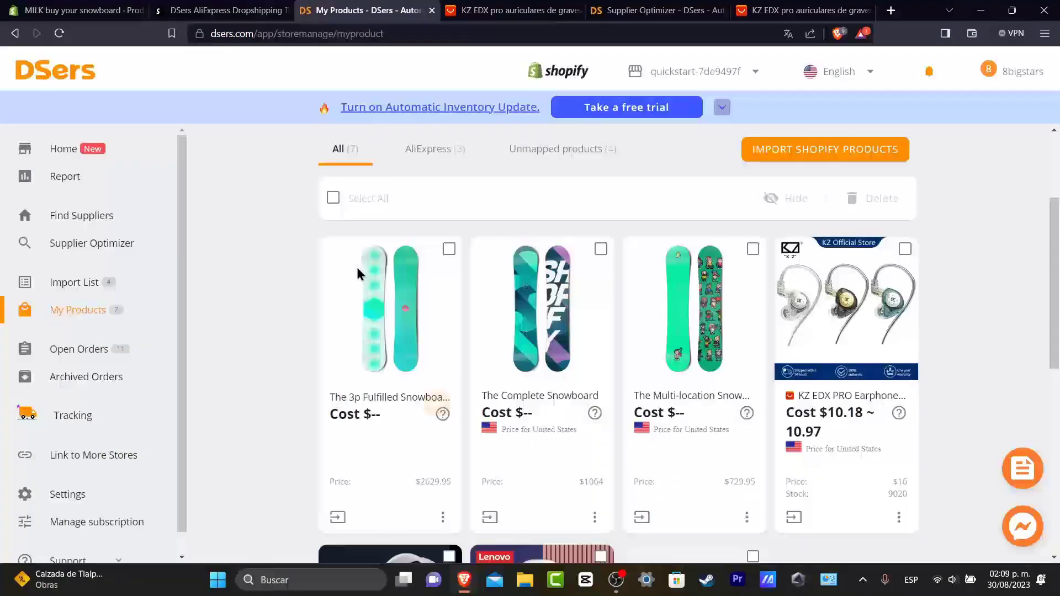
# Go to DSers Open Orders and highlight the missing Chrome extension warning
pyautogui.click(88, 351)
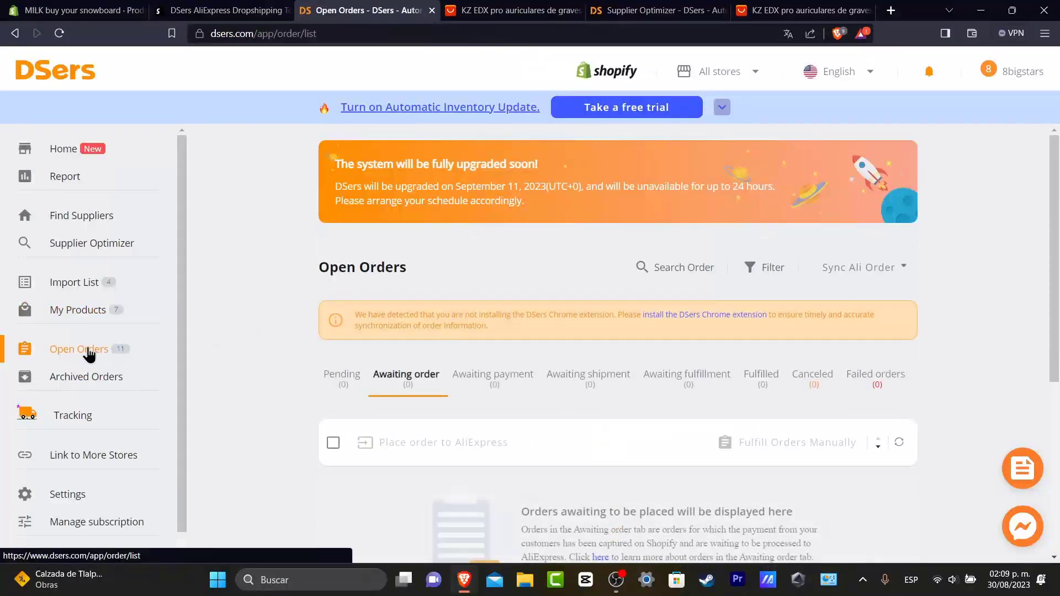
pyautogui.scroll(-3, 861, 270)
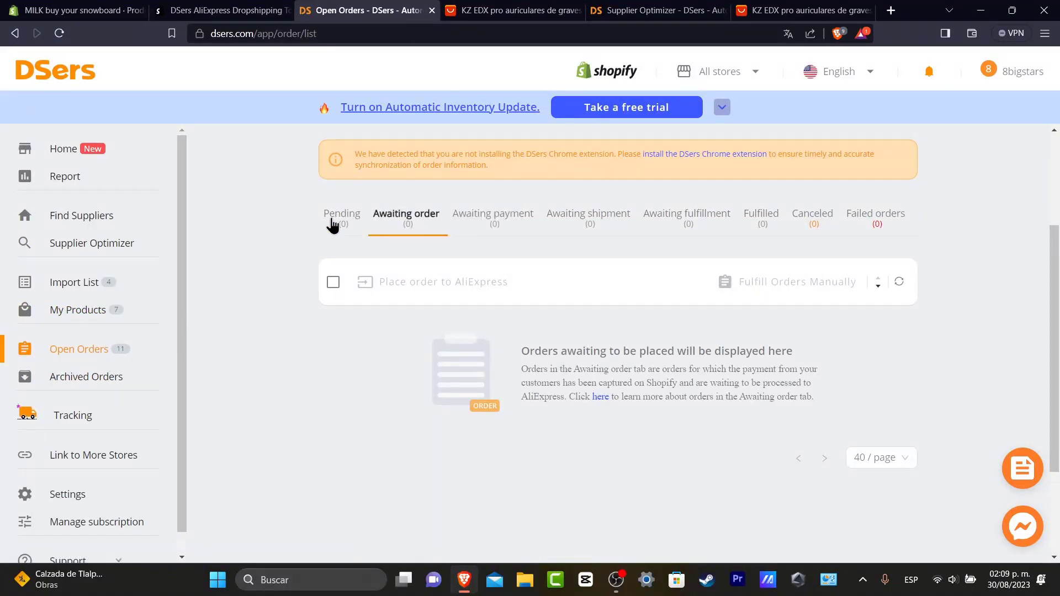
pyautogui.moveTo(398, 154); pyautogui.dragTo(488, 138)
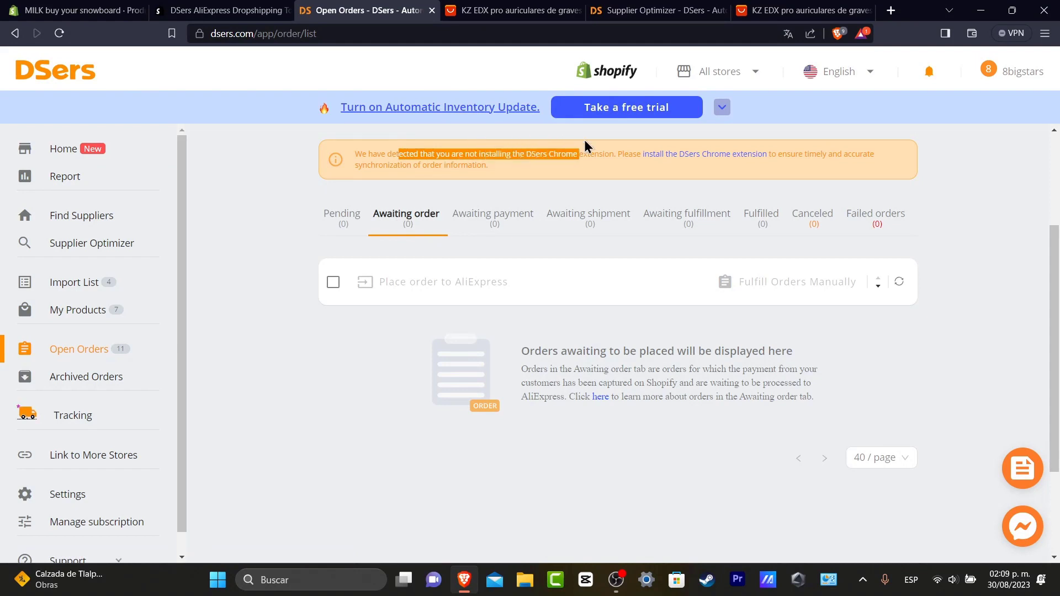
pyautogui.moveTo(584, 145); pyautogui.dragTo(884, 171)
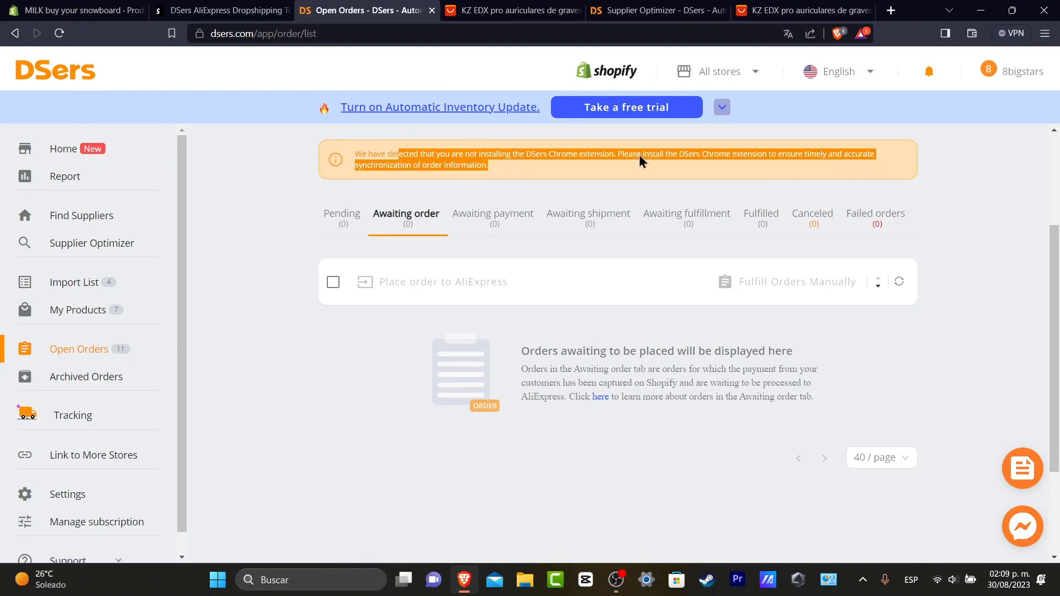
pyautogui.scroll(3, 693, 253)
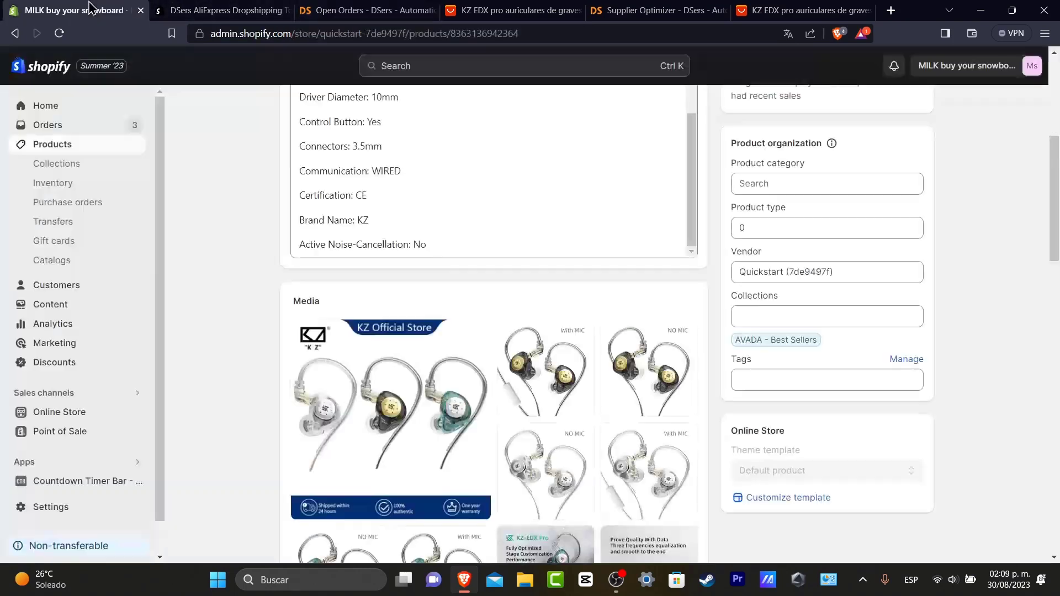
pyautogui.click(83, 10)
# Show the Shopify Orders list for all locations with orders #1001 through #1010
pyautogui.click(82, 123)
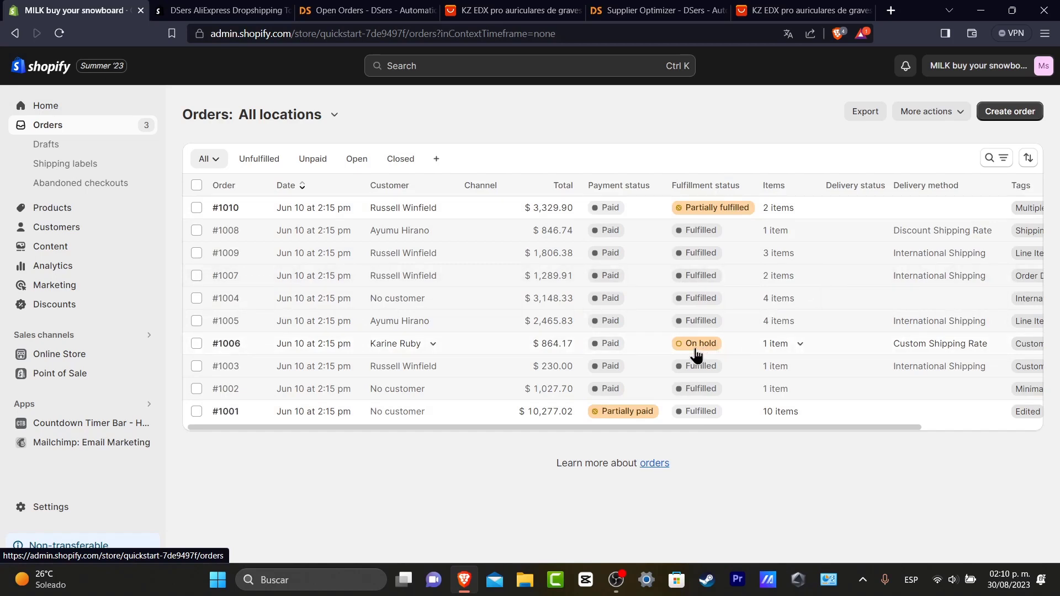
pyautogui.moveTo(605, 428)
pyautogui.mouseDown()
pyautogui.moveTo(784, 431)
pyautogui.moveTo(610, 426)
pyautogui.mouseUp()
# Back in DSers, check Archived Orders and Open Orders, where nothing awaits placement
pyautogui.click(679, 10)
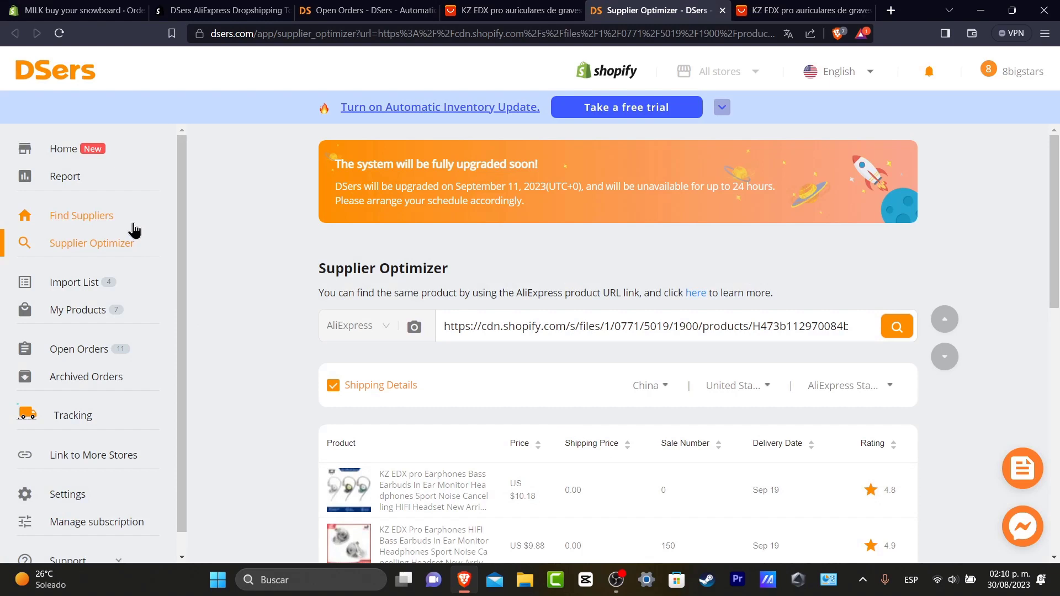
pyautogui.scroll(-1, 138, 433)
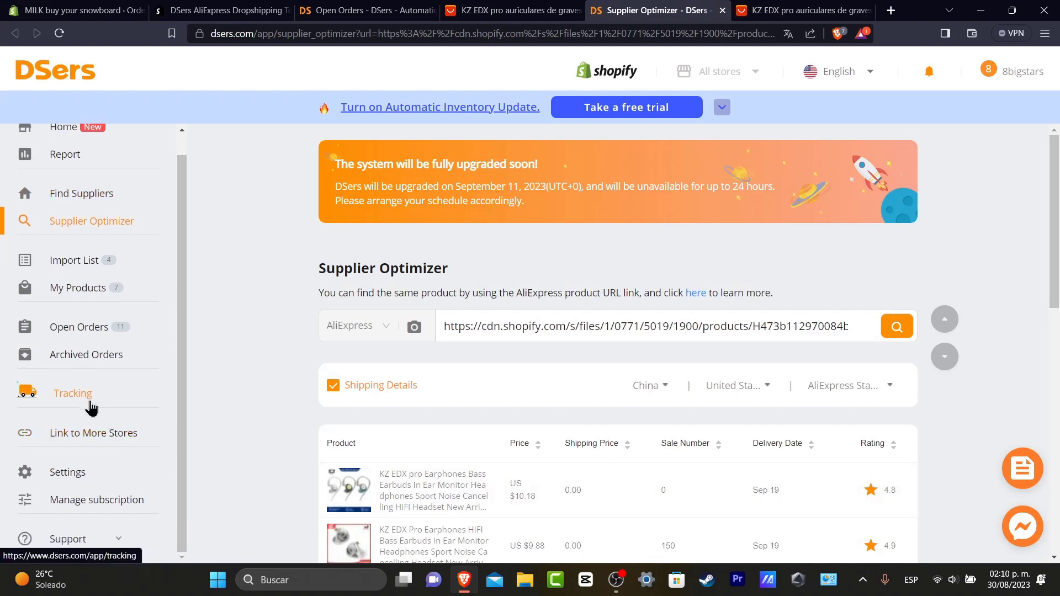
pyautogui.click(83, 358)
pyautogui.click(78, 326)
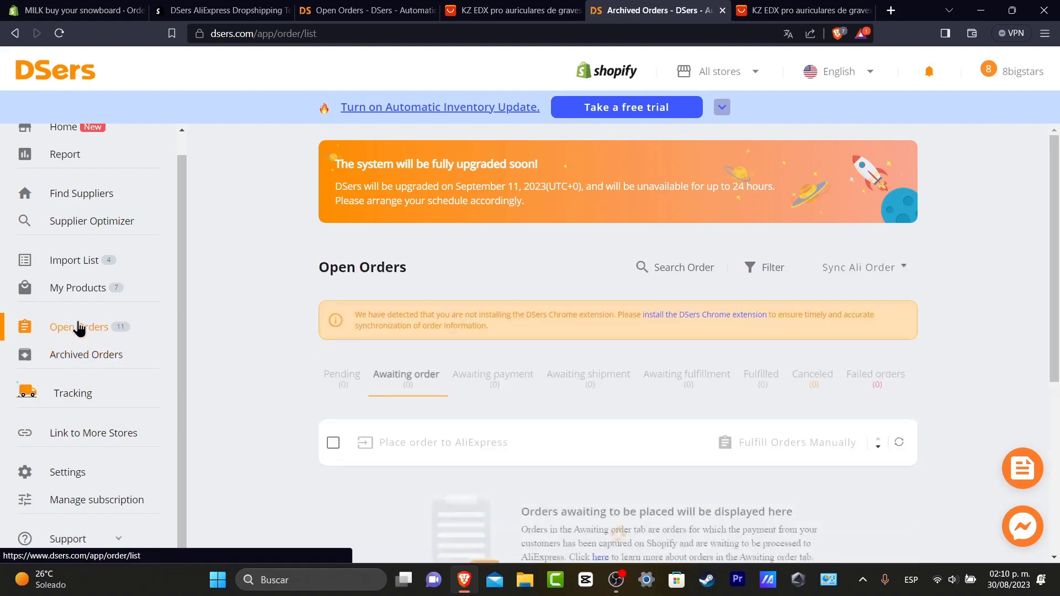
pyautogui.hotkey('alt', 'Left')
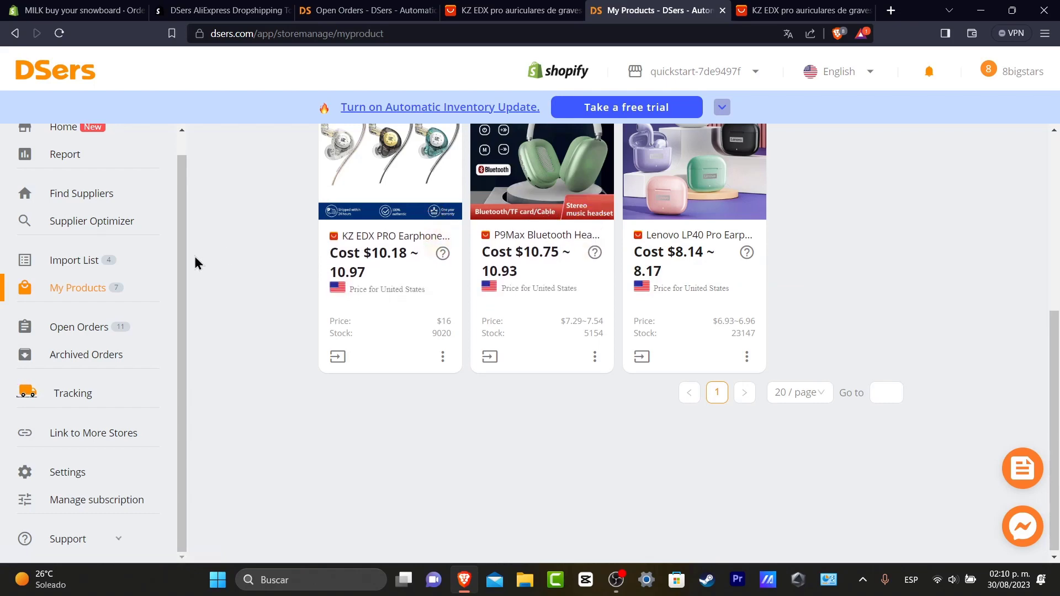
# Cross-check the KZ earphones card in My Products against its Shopify and AliExpress pages
pyautogui.scroll(1, 76, 292)
pyautogui.scroll(6, 205, 280)
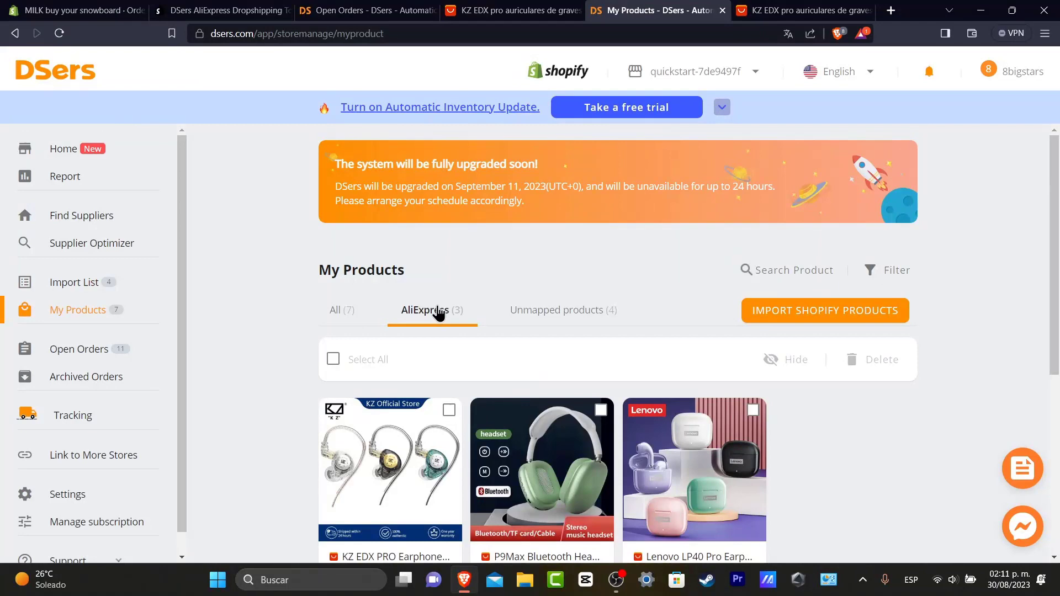
pyautogui.scroll(-3, 439, 313)
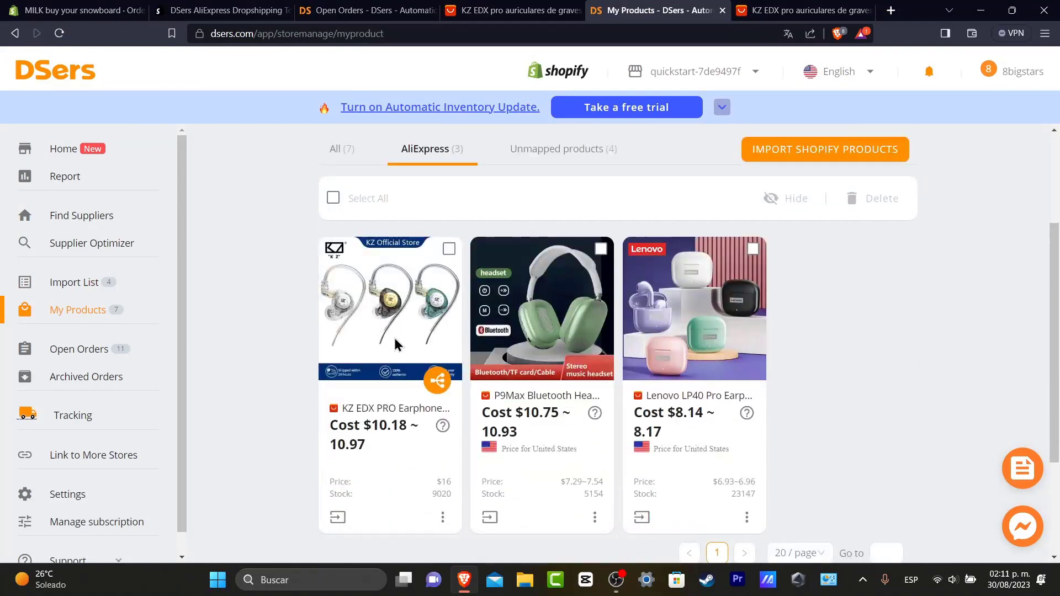
pyautogui.click(337, 518)
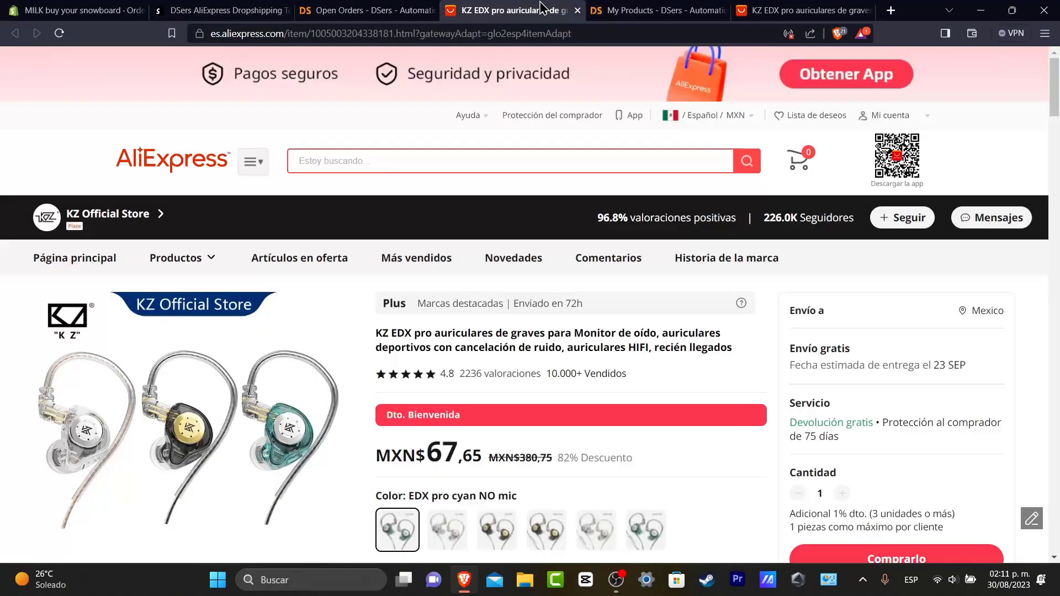
pyautogui.click(663, 10)
pyautogui.click(524, 10)
pyautogui.click(651, 10)
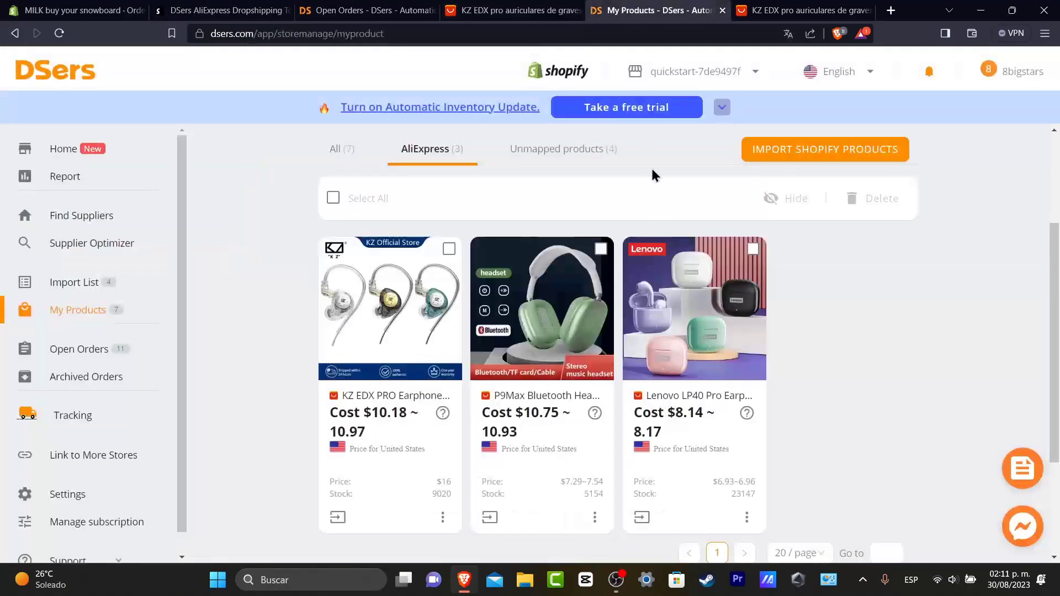
pyautogui.scroll(-3, 635, 425)
pyautogui.moveTo(438, 356)
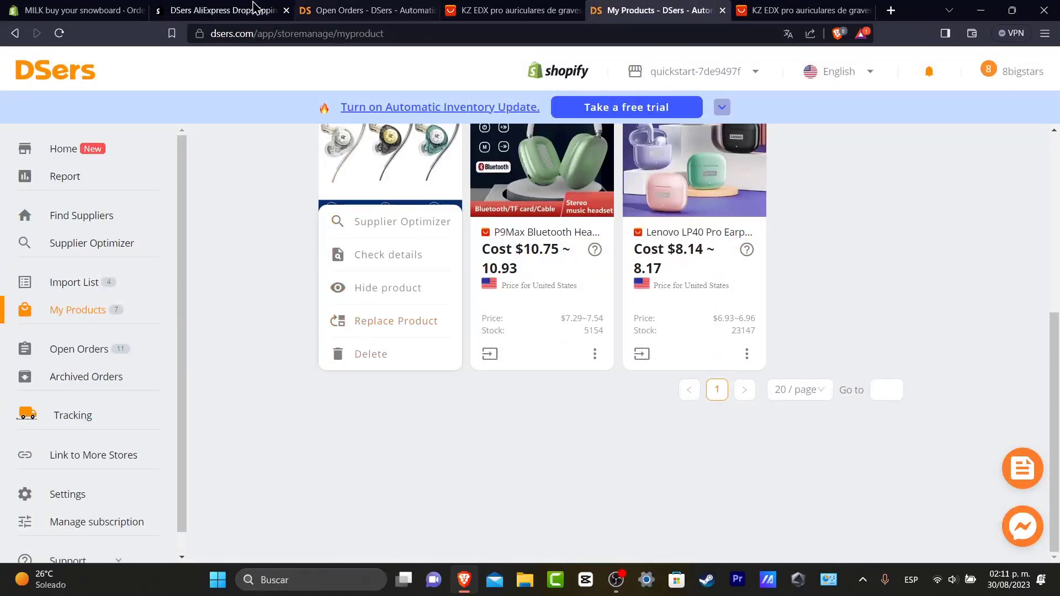
pyautogui.hotkey('ctrl', '1')
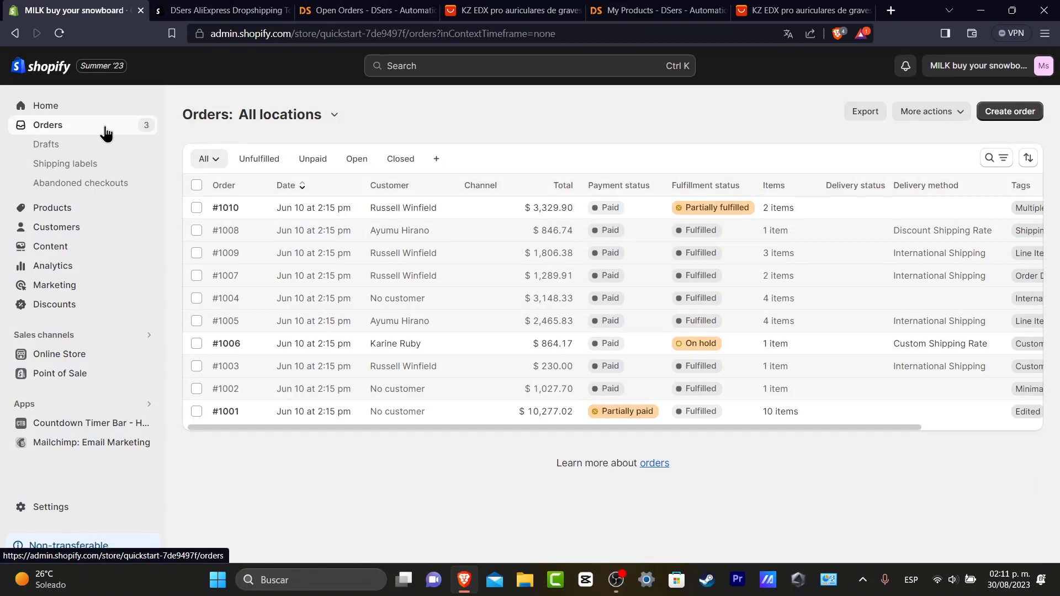
# Flip through the open DSers and AliExpress tabs and dismiss the page translation prompt
pyautogui.click(220, 10)
pyautogui.click(387, 10)
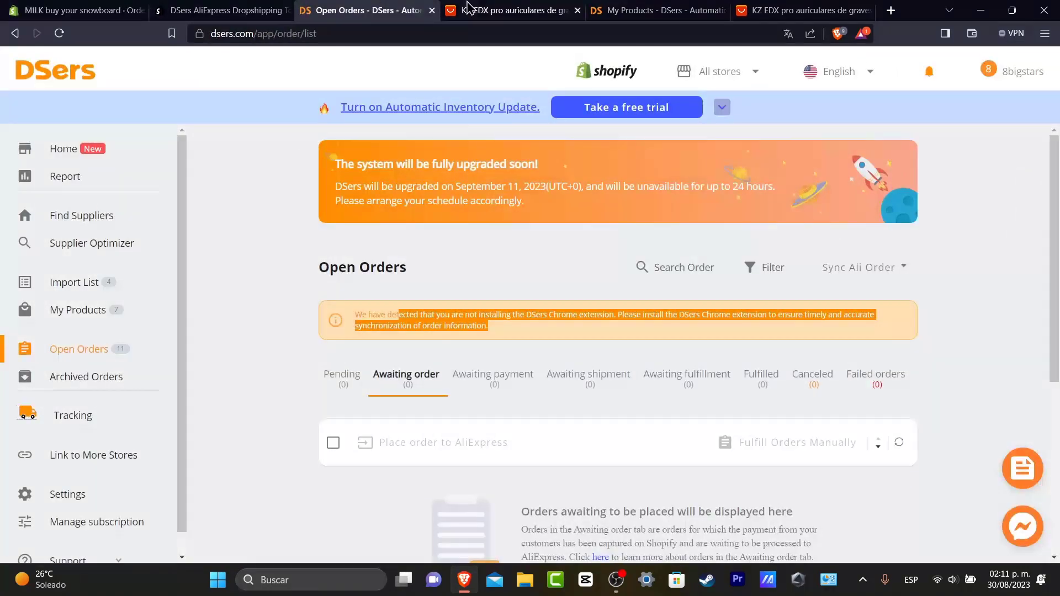
pyautogui.click(466, 6)
pyautogui.hotkey('ctrl', 'Tab')
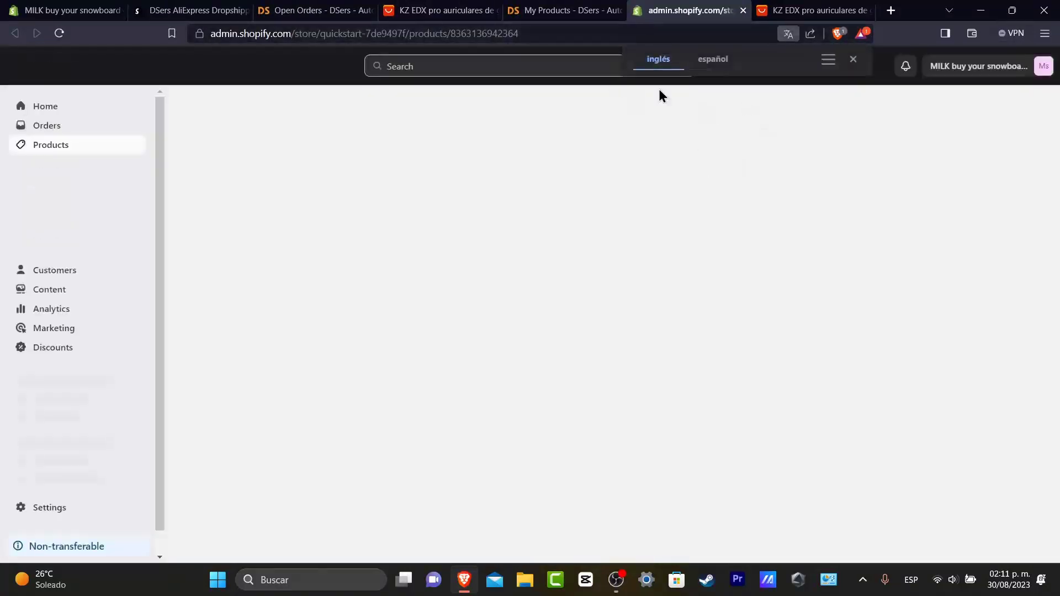
pyautogui.click(852, 59)
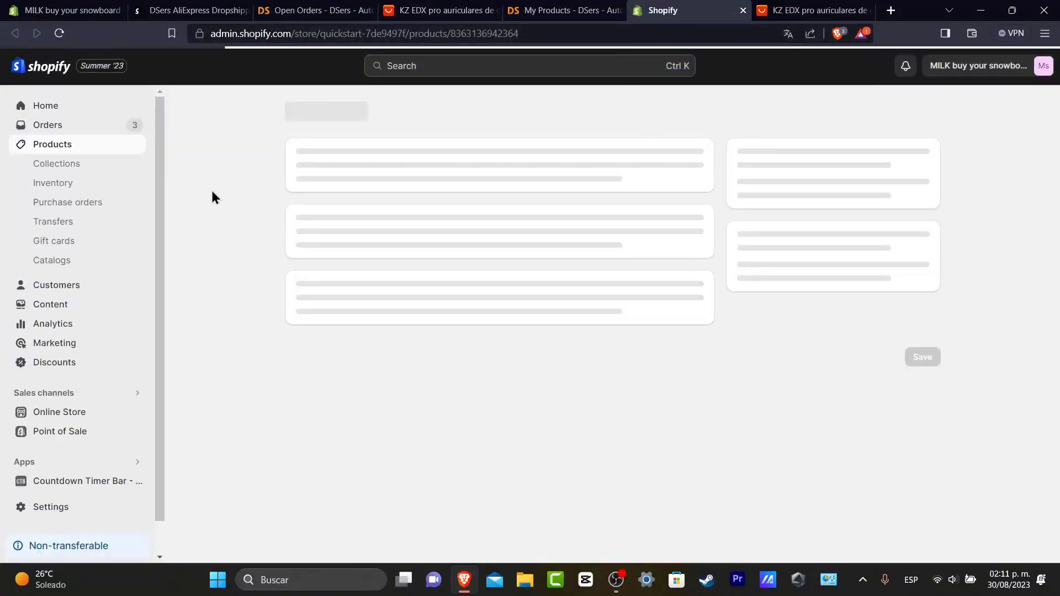
# Review the KZ EDX PRO Earphones storefront preview at $16.00 MXN, then return to Shopify Orders
pyautogui.scroll(-3, 653, 345)
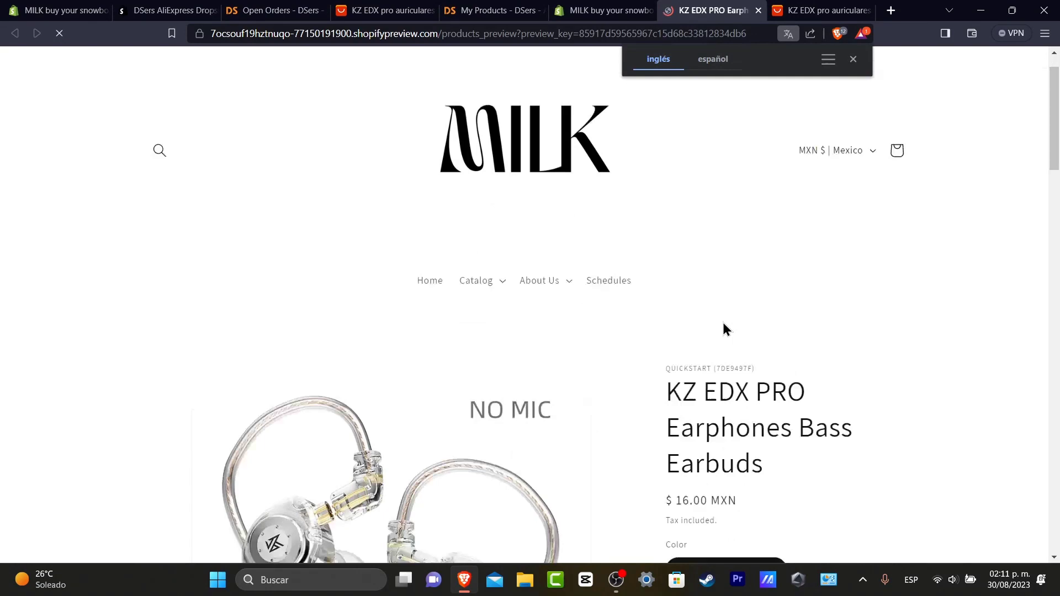
pyautogui.scroll(-12, 723, 326)
pyautogui.scroll(5, 651, 385)
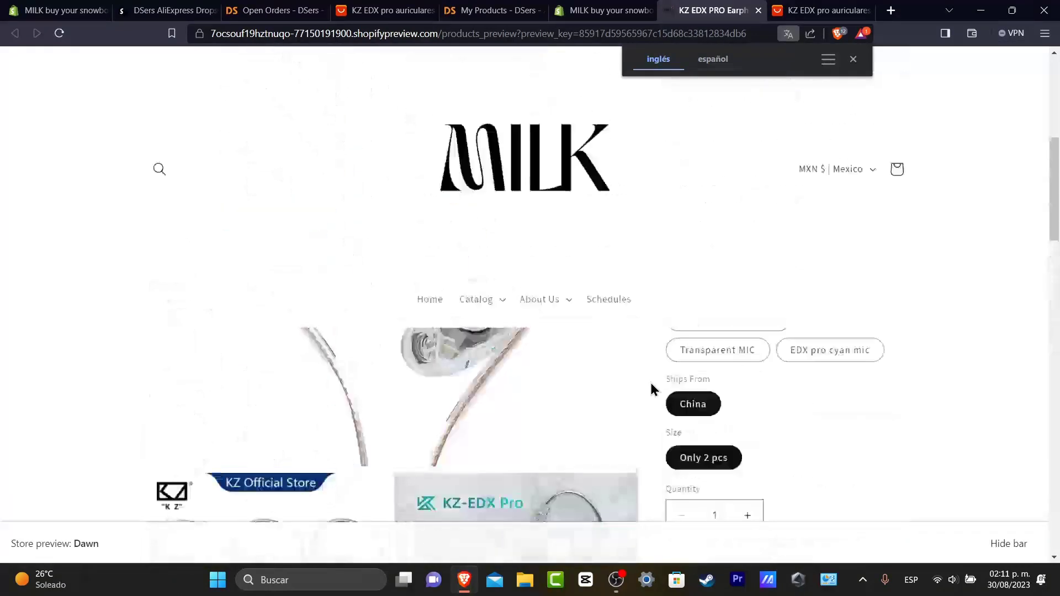
pyautogui.scroll(6, 649, 380)
pyautogui.click(95, 8)
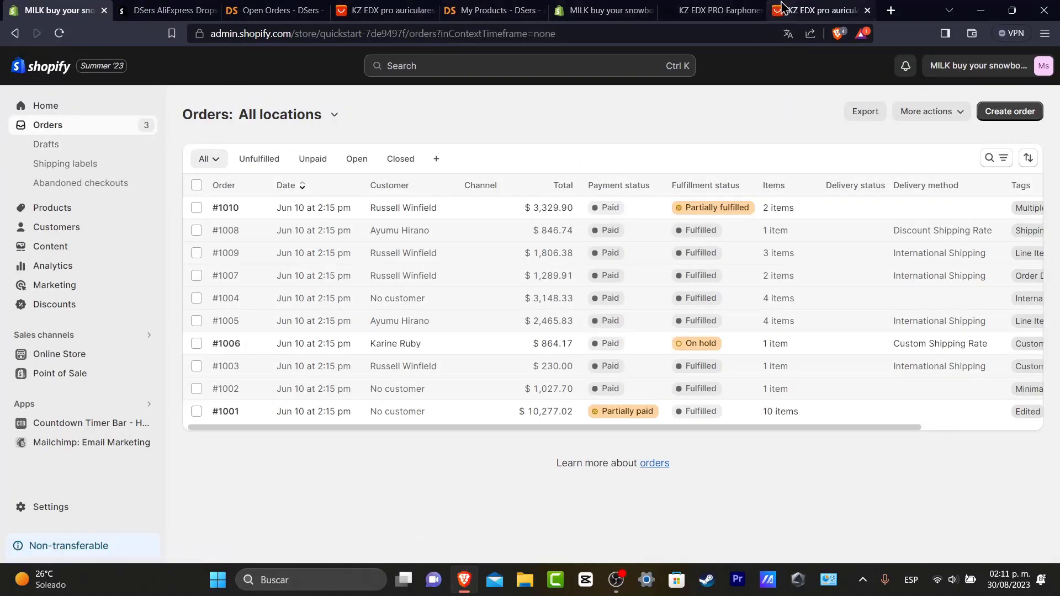
# Go to DSers Open Orders and choose Sync Ali Order via DSers Chrome Extension
pyautogui.click(718, 10)
pyautogui.click(494, 10)
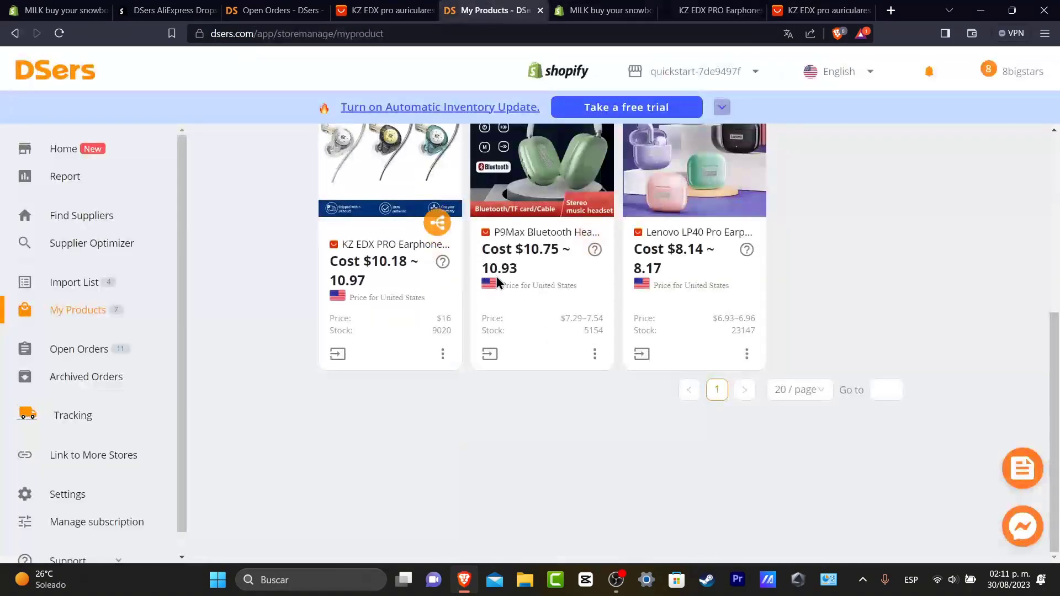
pyautogui.scroll(3, 497, 282)
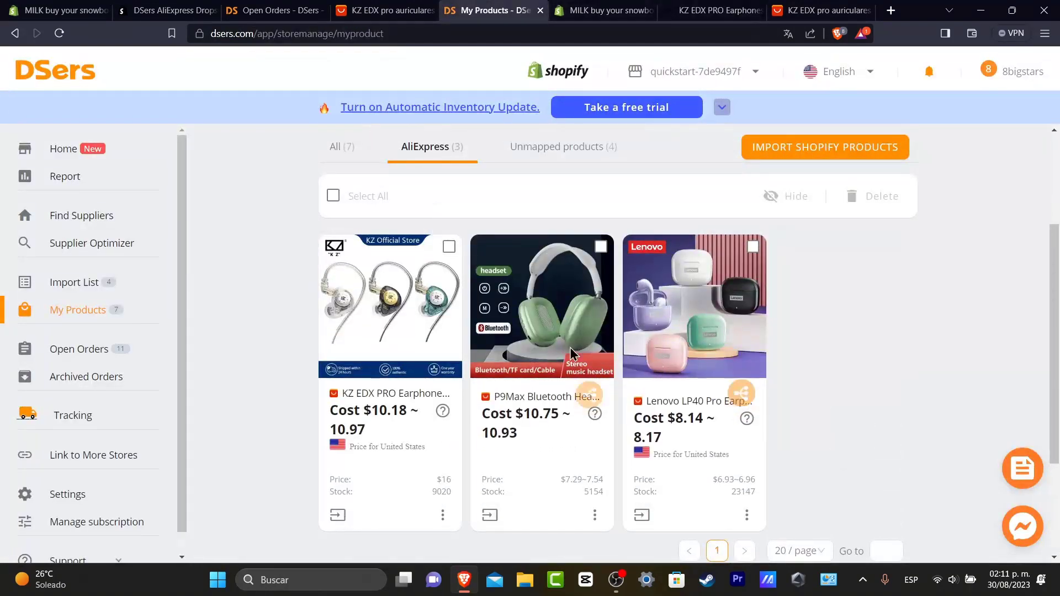
pyautogui.click(83, 350)
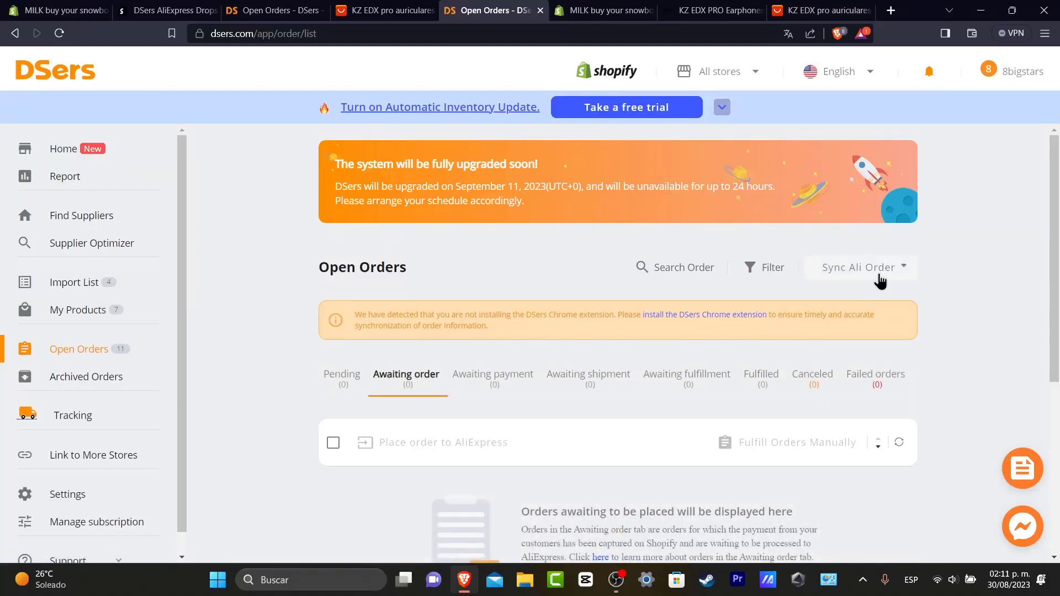
pyautogui.moveTo(897, 276)
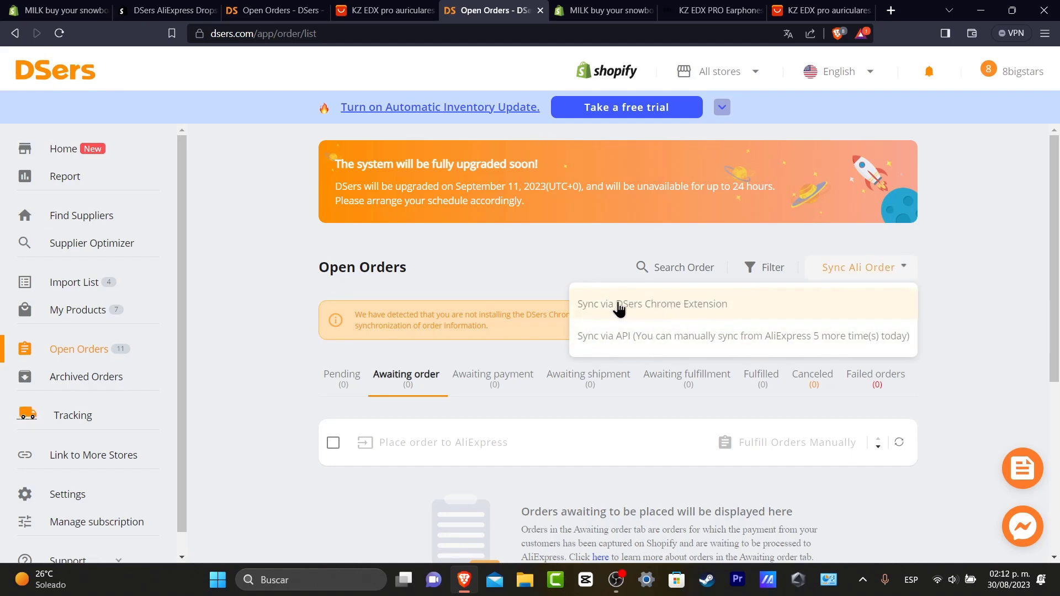
pyautogui.click(656, 312)
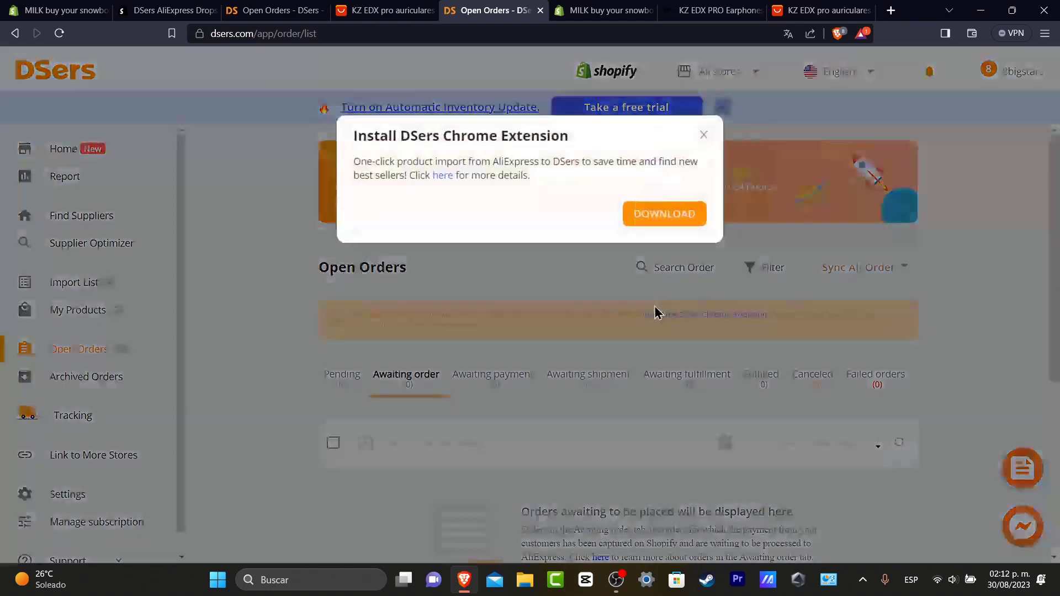
# Add the DSers extension to Chrome from the Web Store, confirming with Agregar extensión
pyautogui.click(670, 215)
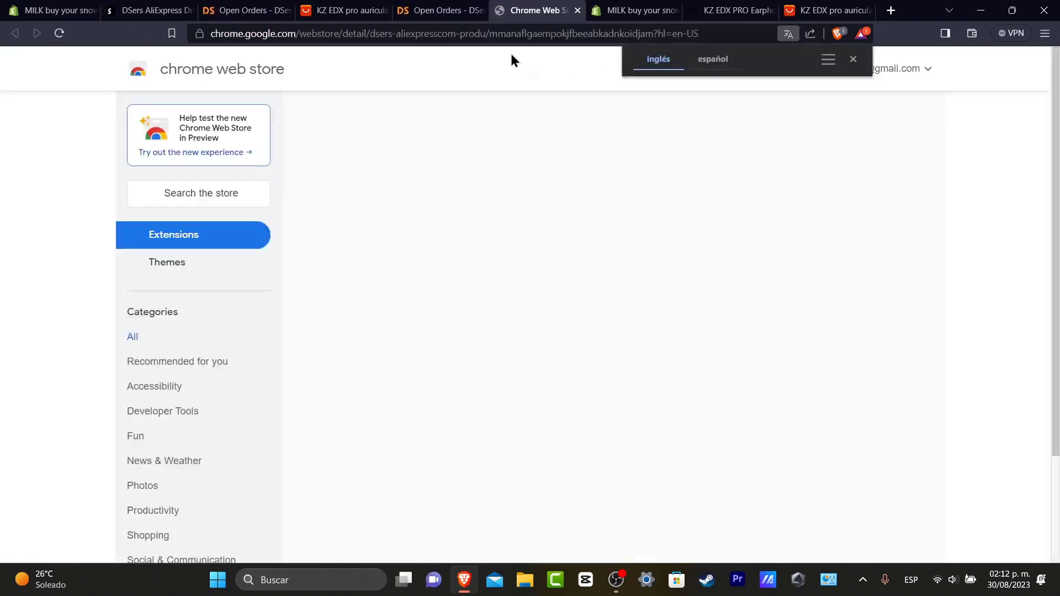
pyautogui.click(853, 59)
pyautogui.click(818, 169)
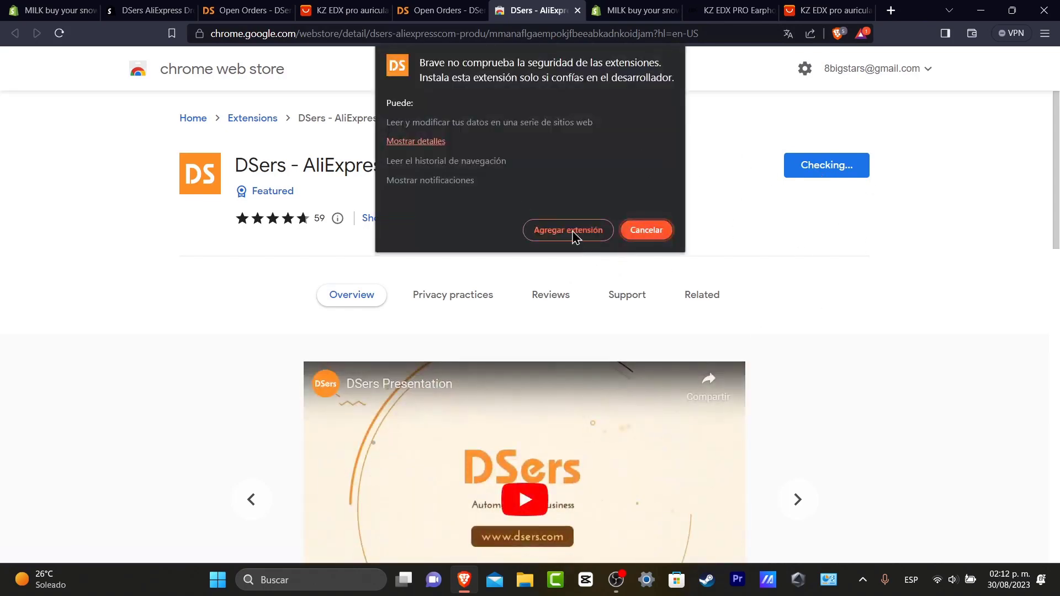
pyautogui.click(573, 235)
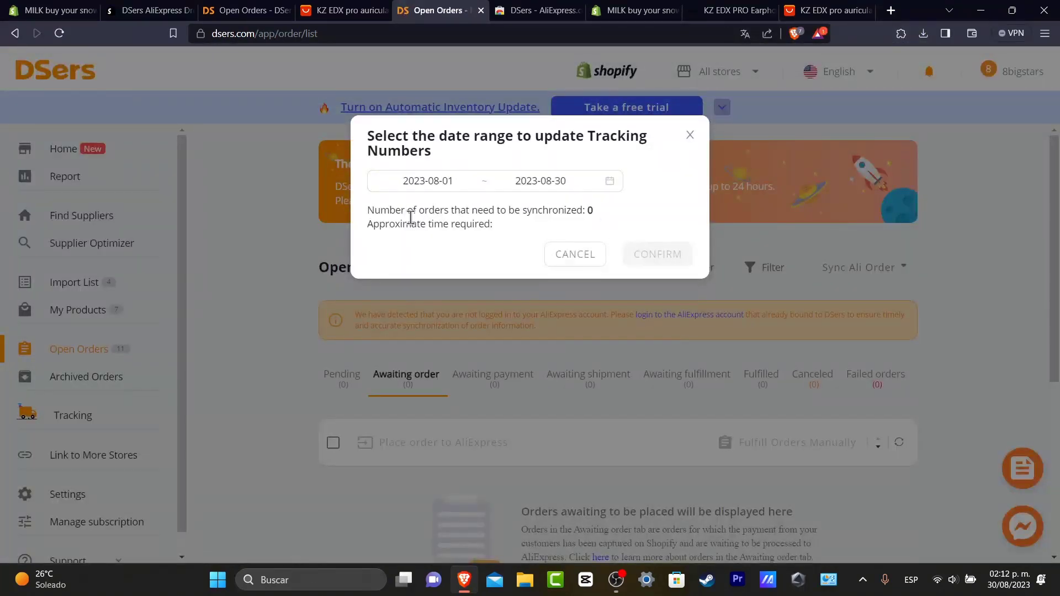
# Browse the tracking-number date range calendar, then close the update dialog without syncing
pyautogui.moveTo(447, 203); pyautogui.dragTo(591, 208)
pyautogui.click(456, 176)
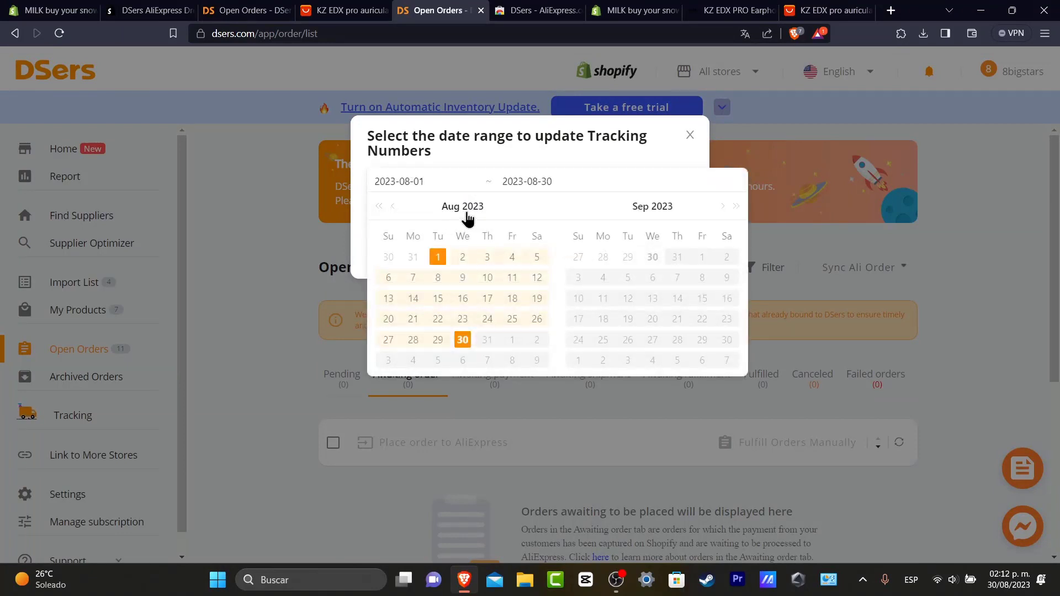
pyautogui.click(378, 206)
pyautogui.click(735, 206)
pyautogui.click(736, 206)
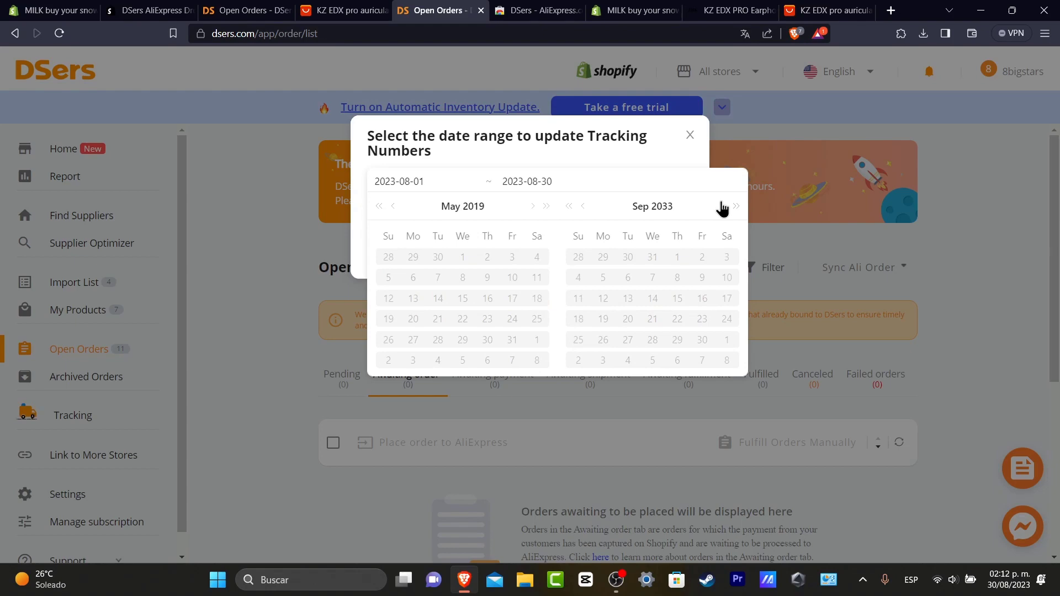
pyautogui.click(657, 167)
pyautogui.click(662, 251)
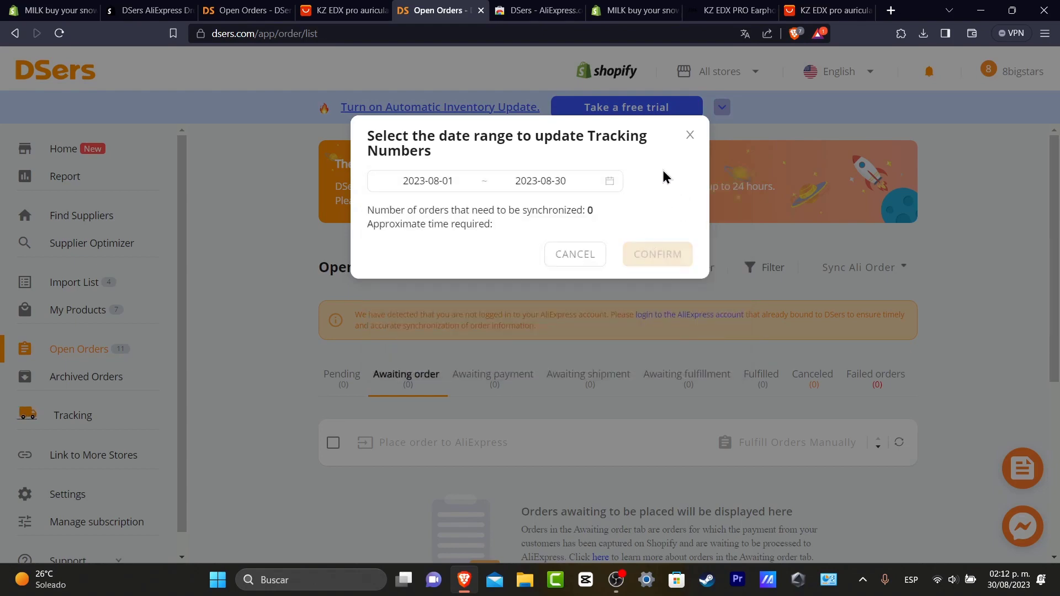
pyautogui.click(689, 136)
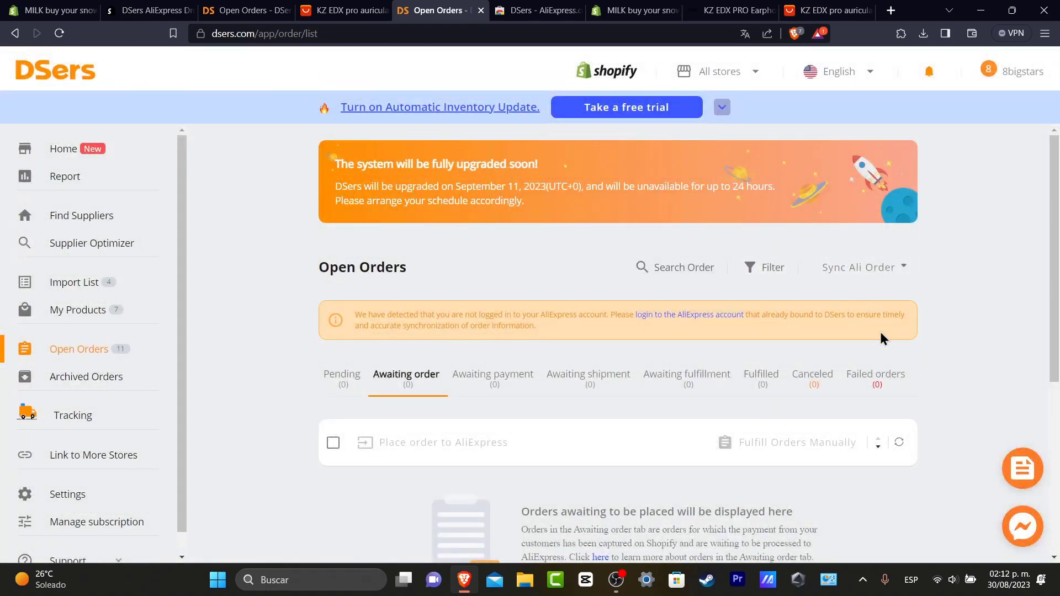
# Check the empty Awaiting order list, then move to the KZ EDX pro AliExpress listing
pyautogui.scroll(-3, 881, 339)
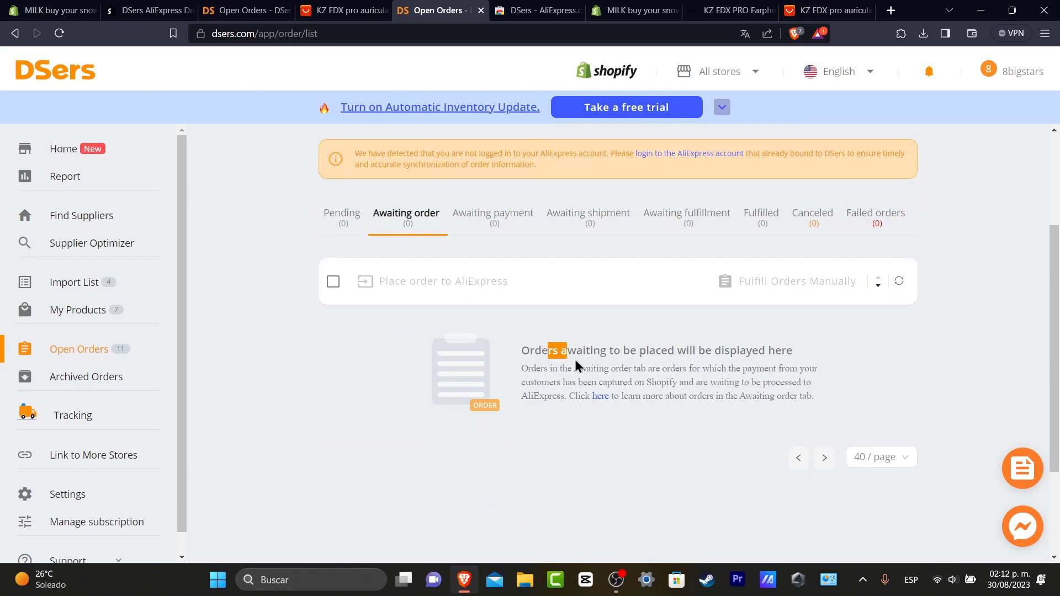
pyautogui.moveTo(574, 357); pyautogui.dragTo(816, 357)
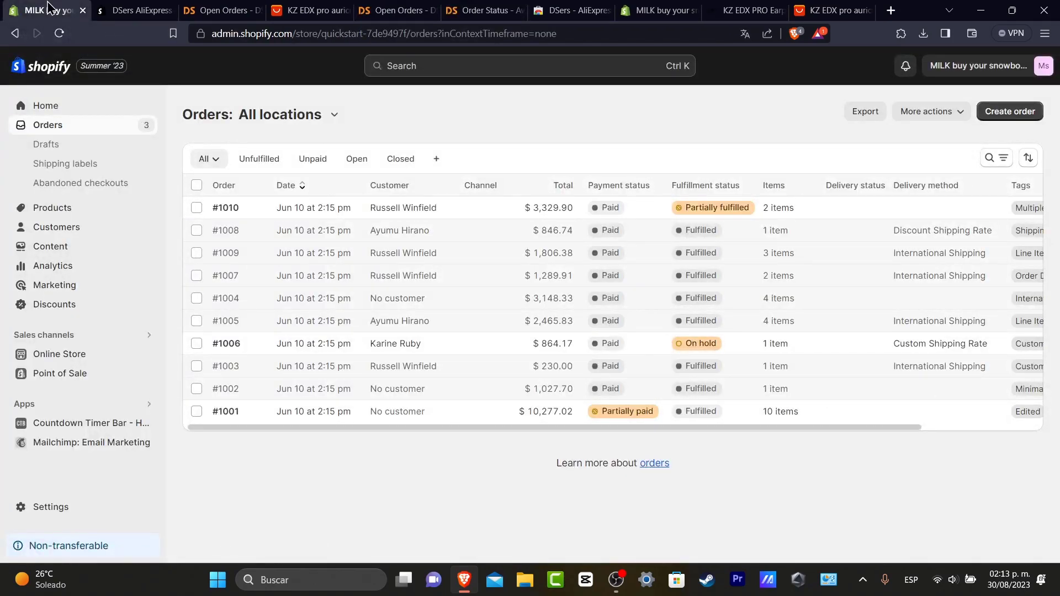
pyautogui.click(229, 8)
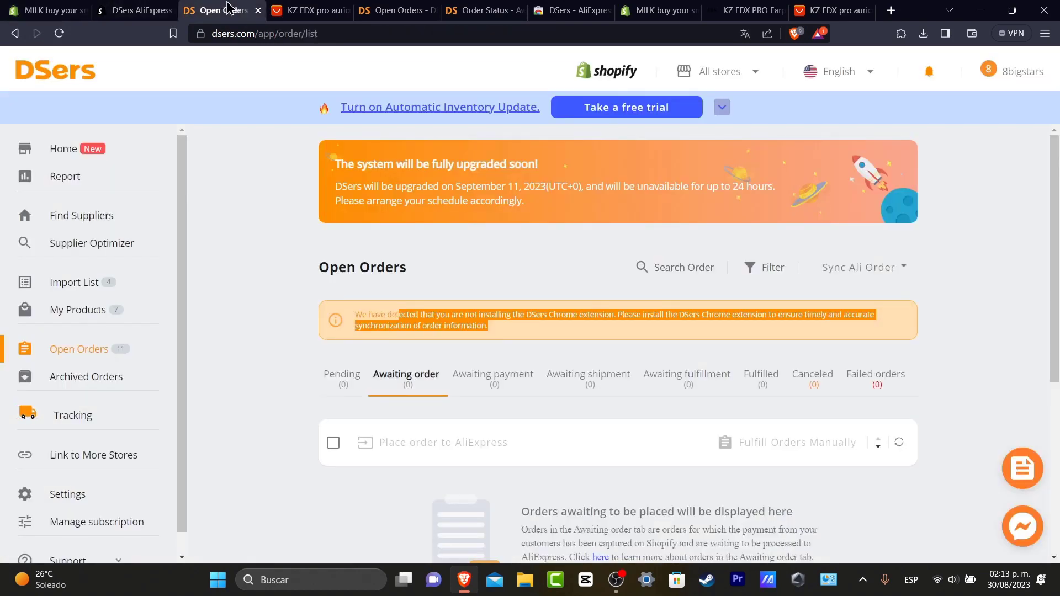
pyautogui.click(296, 8)
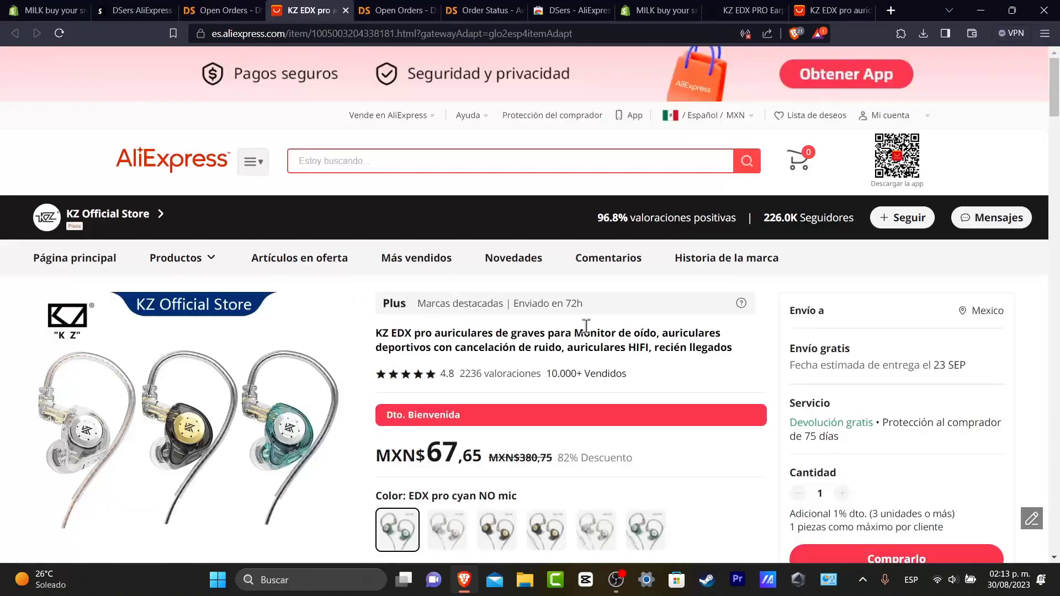
pyautogui.scroll(-3, 585, 325)
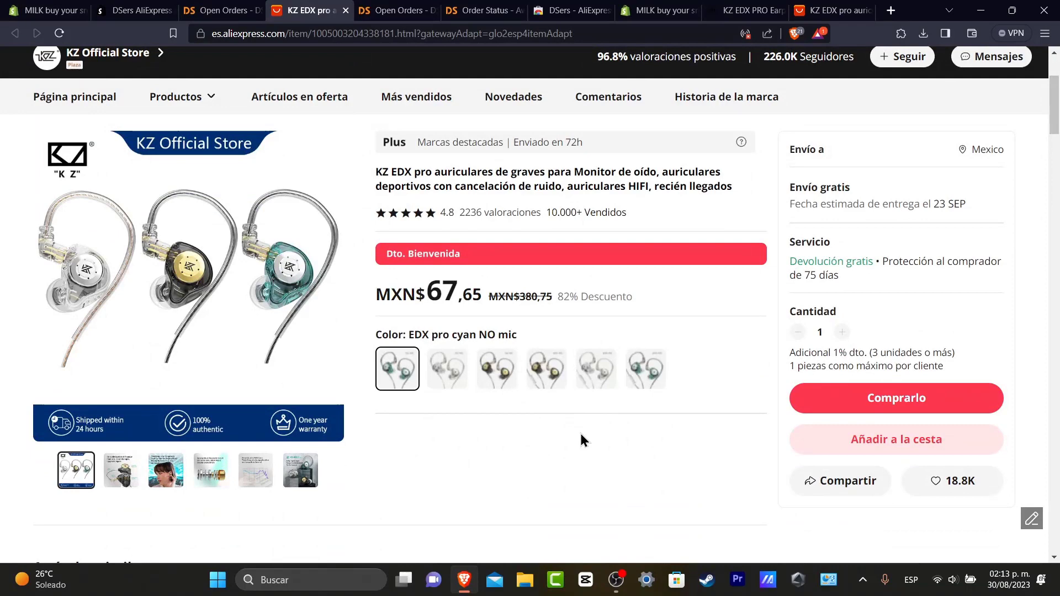
# Switch to the Order status-Awaiting order help article and highlight its heading
pyautogui.hotkey('ctrl', 'Tab')
pyautogui.hotkey('ctrl', 'Tab')
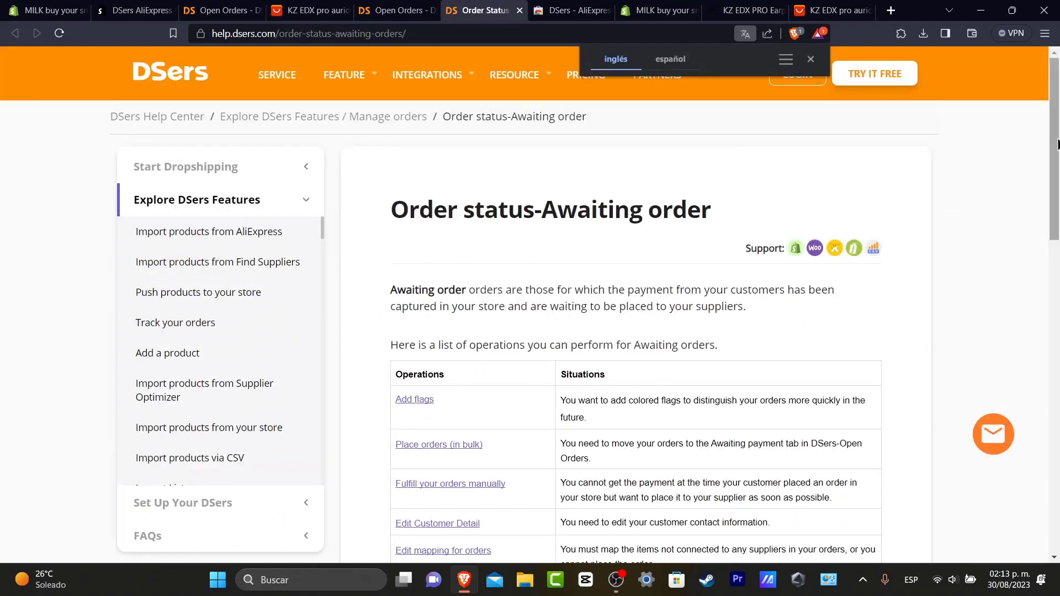
pyautogui.scroll(-1, 1057, 145)
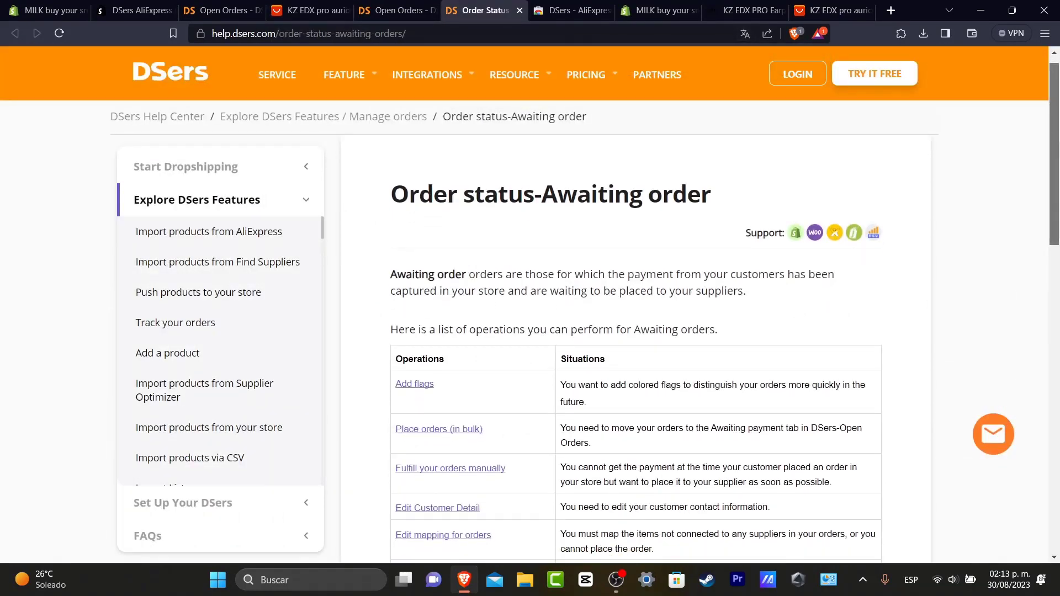
pyautogui.scroll(-1, 718, 331)
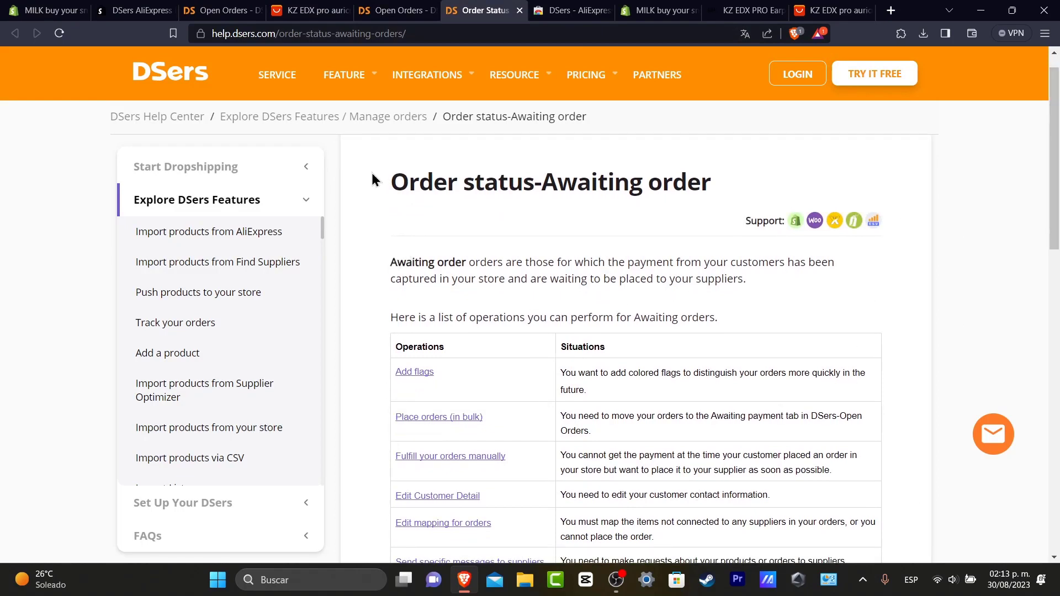
pyautogui.moveTo(372, 174); pyautogui.dragTo(717, 178)
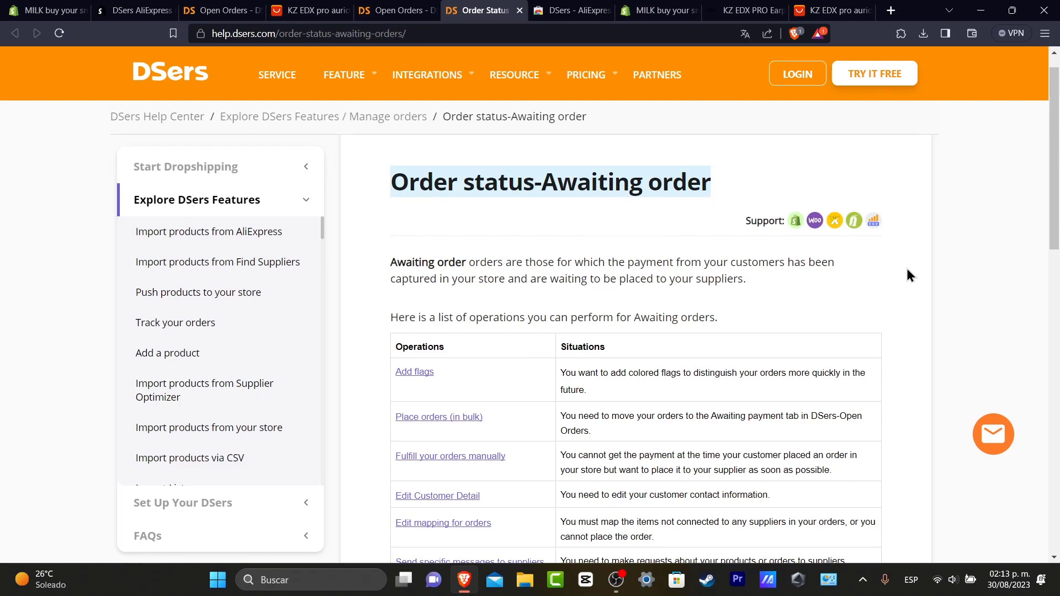
# Finish reading the article, then return to the KZ EDX pro AliExpress listing at MXN$67,65
pyautogui.scroll(-3, 947, 270)
pyautogui.scroll(-3, 621, 209)
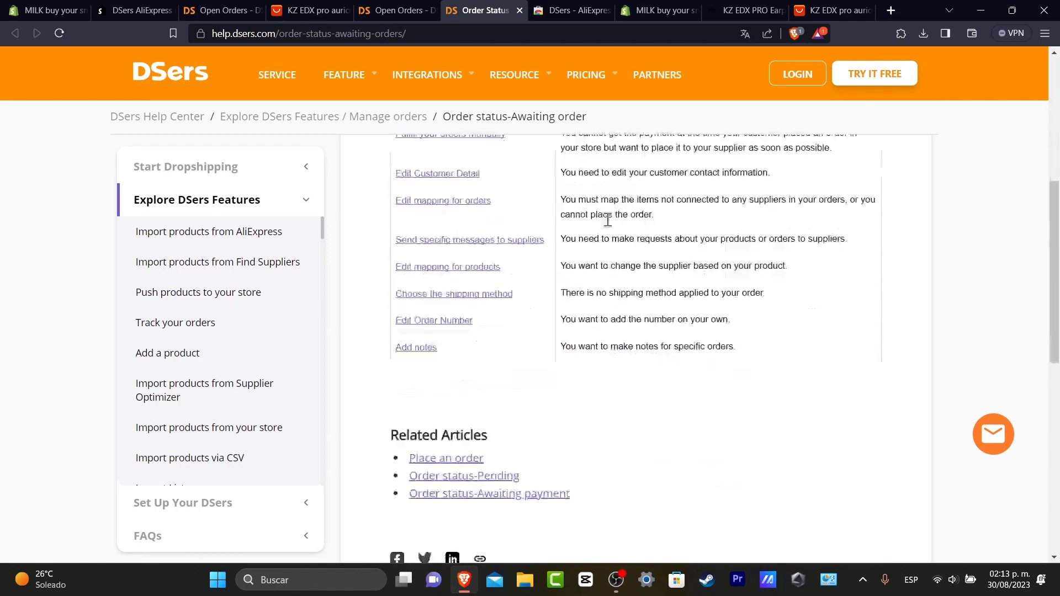
pyautogui.scroll(-2, 672, 254)
pyautogui.scroll(7, 673, 250)
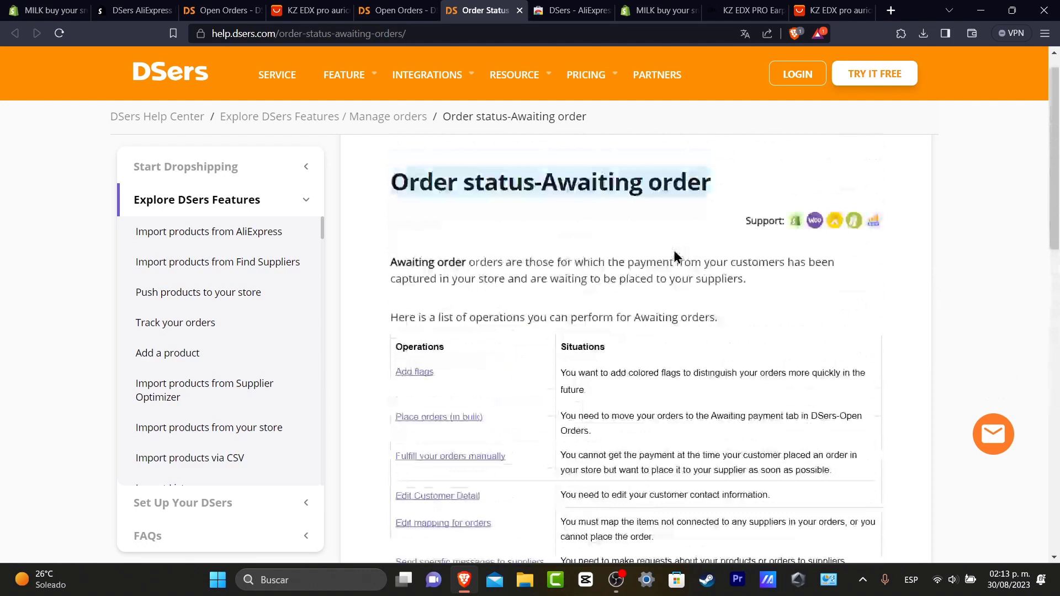
pyautogui.click(940, 250)
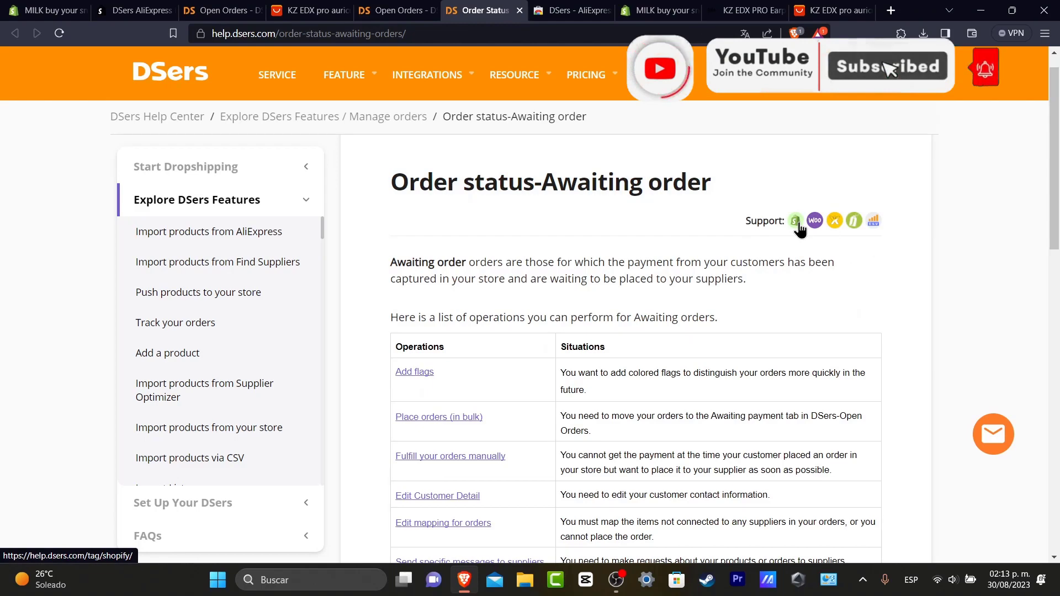
pyautogui.click(63, 7)
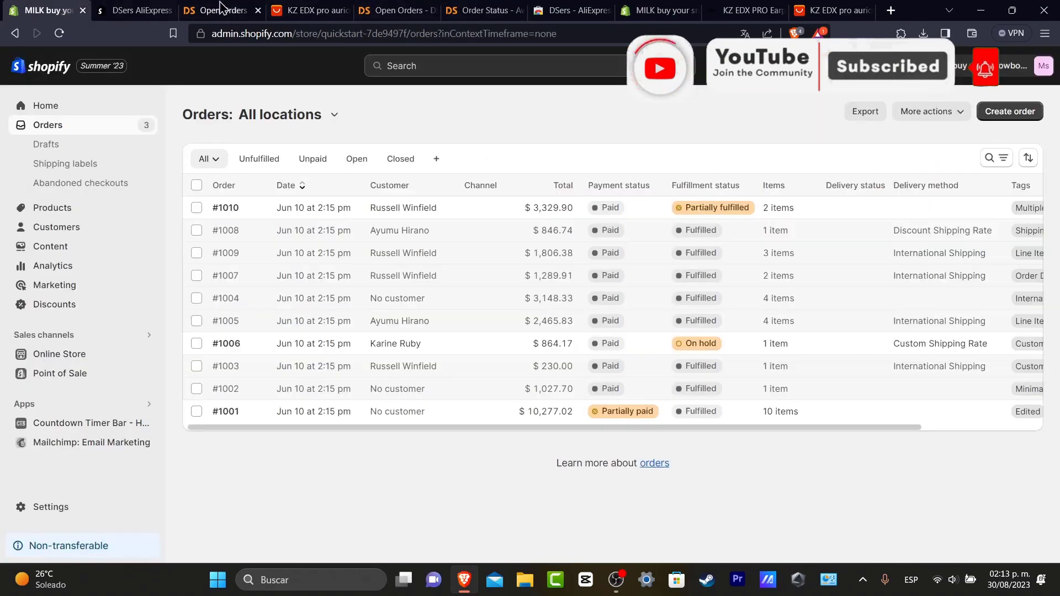
pyautogui.click(312, 8)
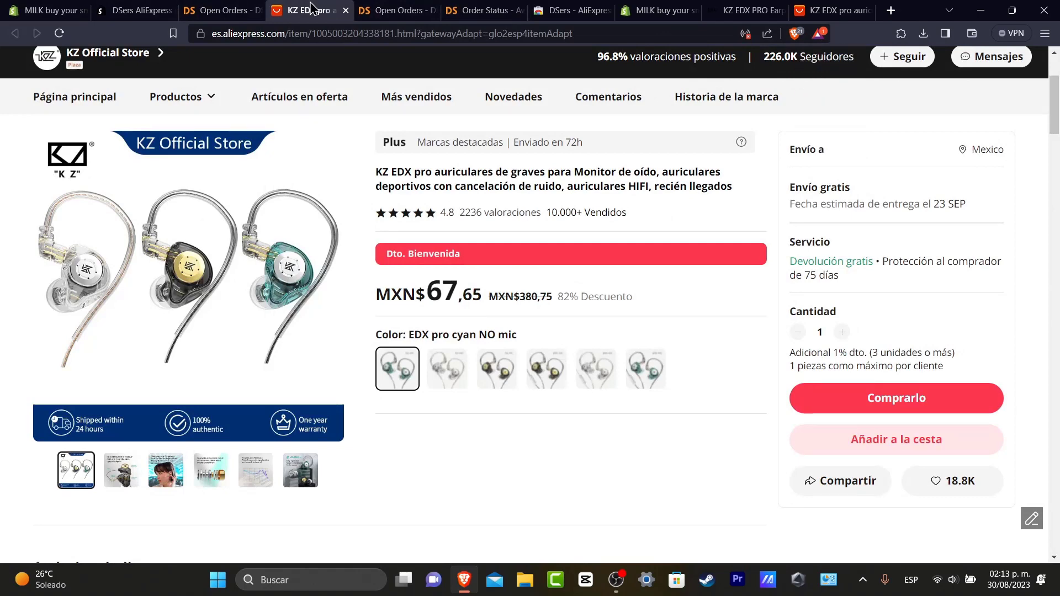